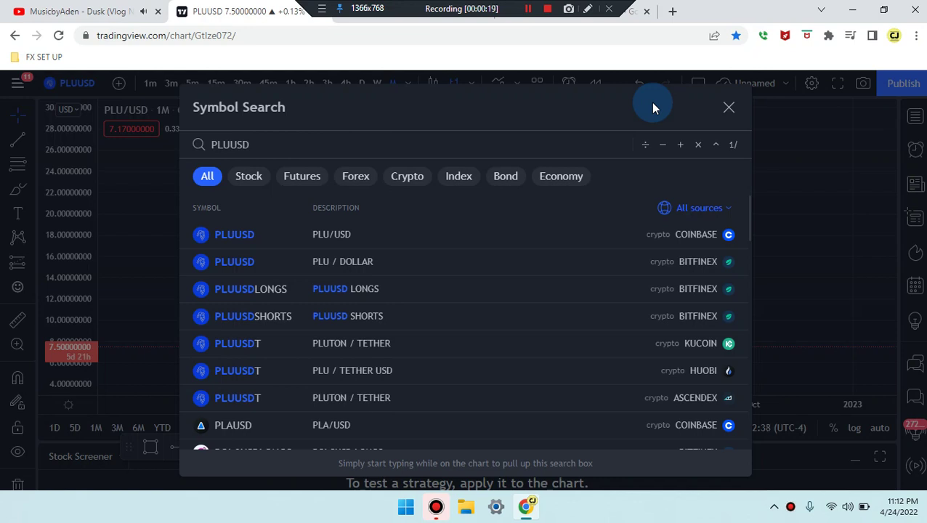
Close the symbol search to reveal the monthly PLU/USD chart and select the Brush tool.
{"action": "left_click", "coordinate": [729, 108]}
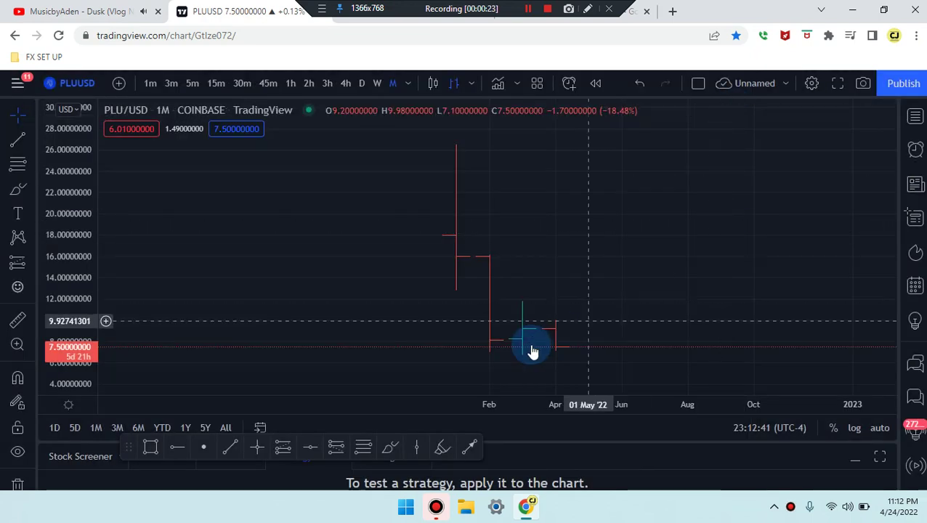
{"action": "left_click", "coordinate": [439, 447]}
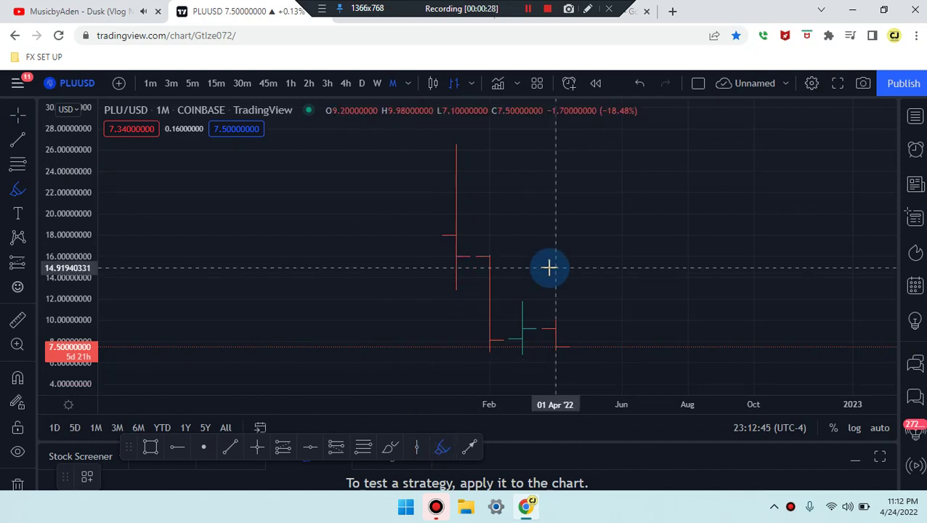
Brush red horizontal range lines near 26.5, 16 and 7.5 after undoing a stray trial stroke.
{"action": "mouse_move", "coordinate": [593, 313]}
{"action": "left_mouse_down"}
{"action": "mouse_move", "coordinate": [591, 355]}
{"action": "mouse_move", "coordinate": [527, 362]}
{"action": "mouse_move", "coordinate": [561, 311]}
{"action": "left_mouse_up"}
{"action": "key", "text": "ctrl+z"}
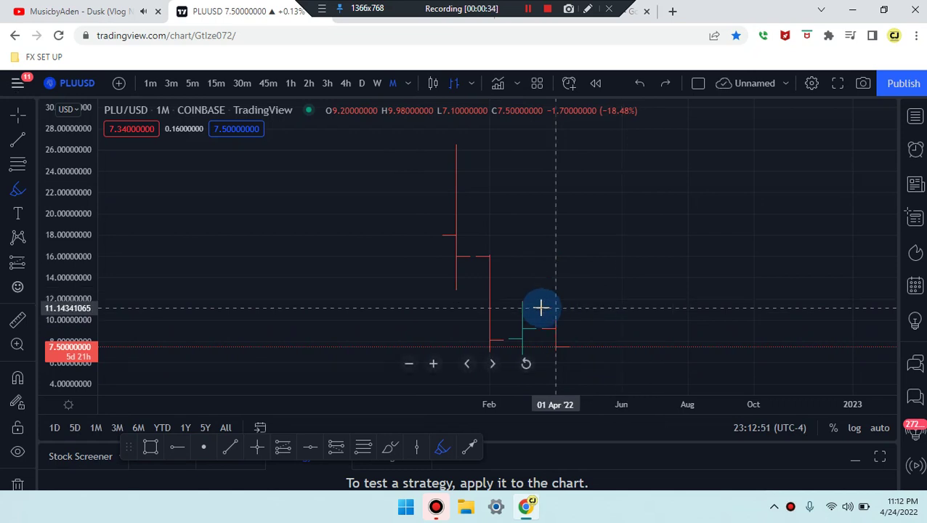
{"action": "left_click_drag", "start_coordinate": [356, 149], "coordinate": [658, 142]}
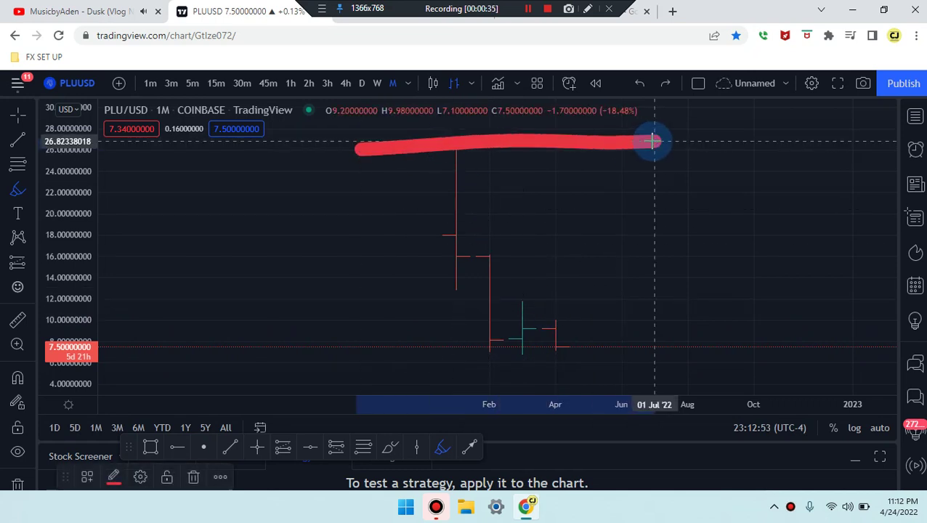
{"action": "left_click_drag", "start_coordinate": [324, 351], "coordinate": [396, 358]}
{"action": "left_click_drag", "start_coordinate": [493, 356], "coordinate": [670, 345]}
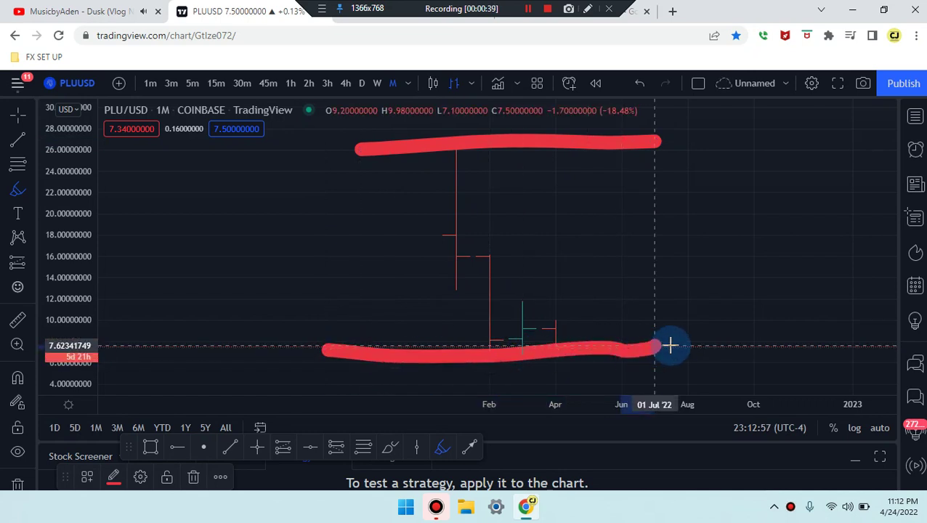
{"action": "left_click_drag", "start_coordinate": [291, 260], "coordinate": [654, 256]}
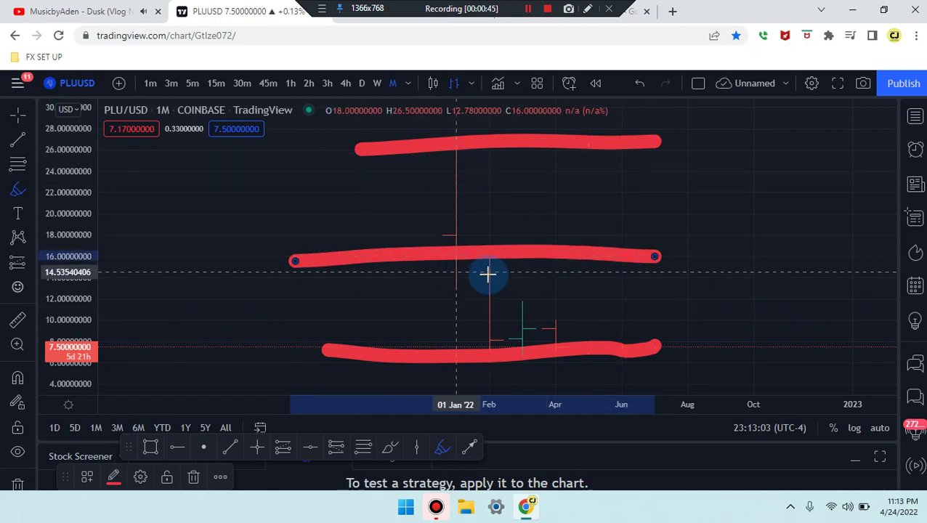
Sketch red projected price paths falling from the top line, undoing one attempt.
{"action": "left_click", "coordinate": [450, 159]}
{"action": "mouse_move", "coordinate": [450, 159]}
{"action": "left_mouse_down"}
{"action": "mouse_move", "coordinate": [499, 343]}
{"action": "mouse_move", "coordinate": [521, 297]}
{"action": "mouse_move", "coordinate": [575, 353]}
{"action": "left_mouse_up"}
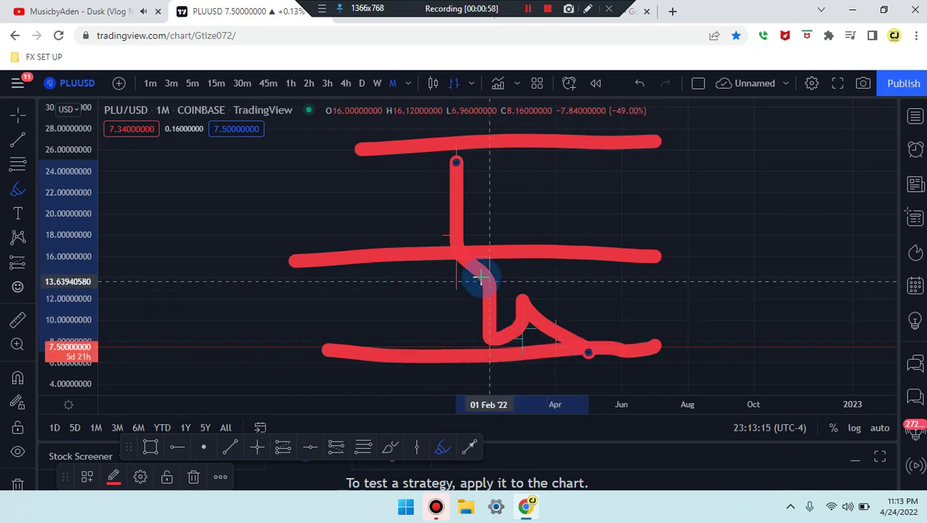
{"action": "mouse_move", "coordinate": [471, 283]}
{"action": "left_mouse_down"}
{"action": "mouse_move", "coordinate": [473, 382]}
{"action": "mouse_move", "coordinate": [453, 304]}
{"action": "left_mouse_up"}
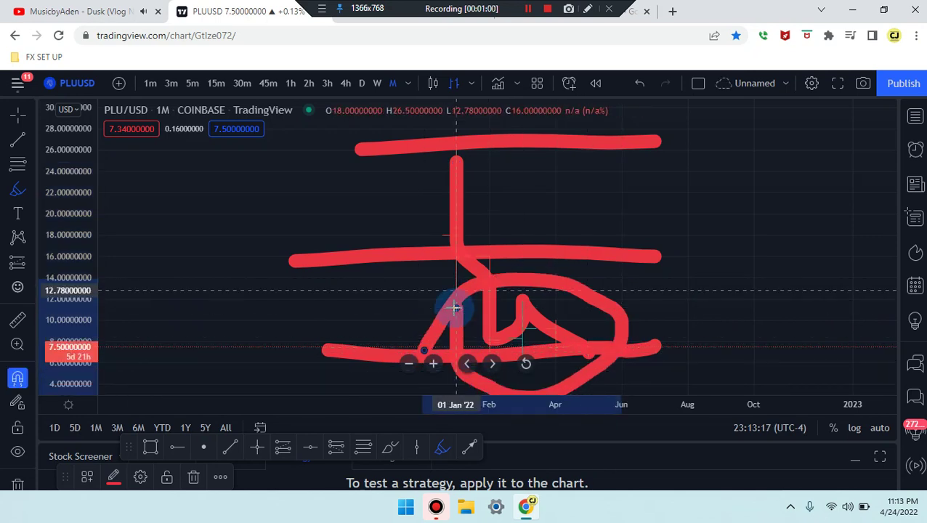
{"action": "key", "text": "ctrl+z"}
{"action": "key", "text": "ctrl+z"}
{"action": "mouse_move", "coordinate": [488, 279]}
{"action": "left_mouse_down"}
{"action": "mouse_move", "coordinate": [489, 341]}
{"action": "mouse_move", "coordinate": [527, 291]}
{"action": "mouse_move", "coordinate": [555, 334]}
{"action": "left_mouse_up"}
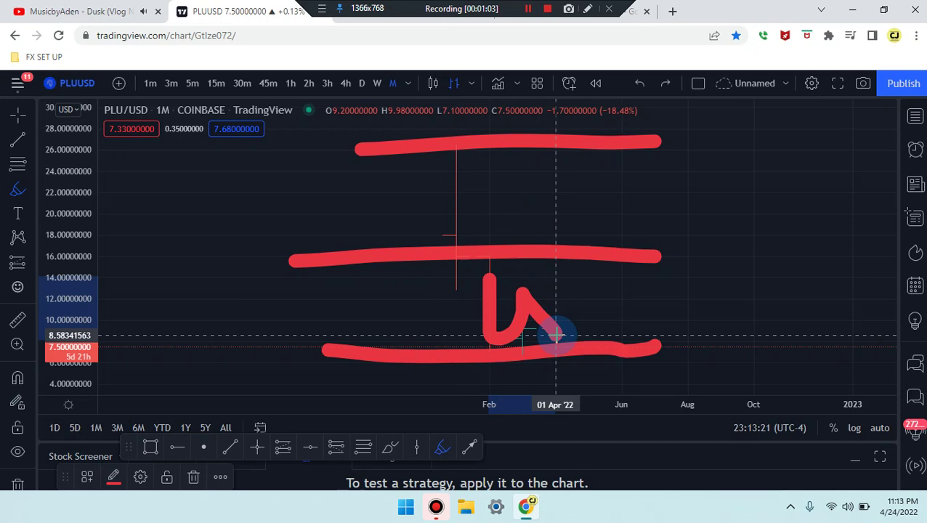
Sketch projected paths below the middle line, including one dropping toward the bottom line.
{"action": "left_click_drag", "start_coordinate": [556, 334], "coordinate": [589, 272]}
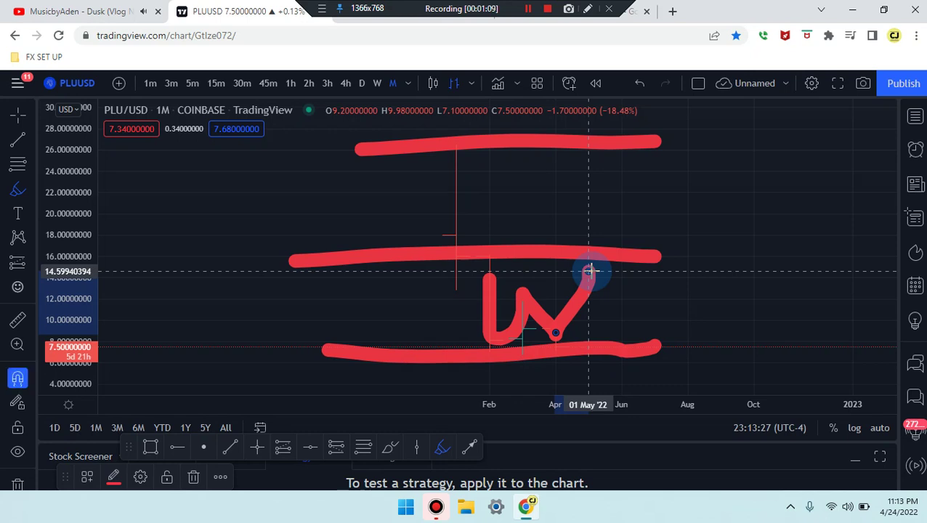
{"action": "key", "text": "ctrl+z"}
{"action": "key", "text": "ctrl+z"}
{"action": "key", "text": "ctrl+z"}
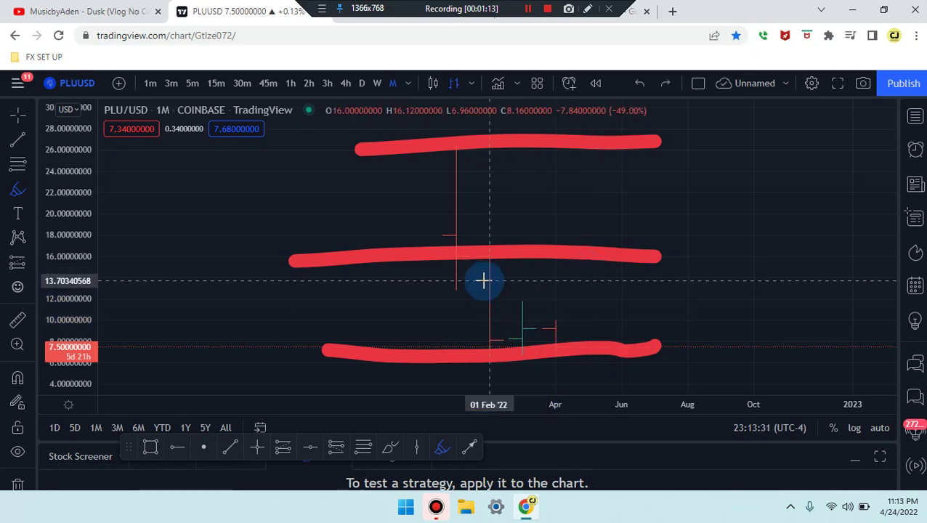
{"action": "left_click", "coordinate": [483, 280]}
{"action": "mouse_move", "coordinate": [484, 287]}
{"action": "left_mouse_down"}
{"action": "mouse_move", "coordinate": [504, 352]}
{"action": "mouse_move", "coordinate": [521, 310]}
{"action": "mouse_move", "coordinate": [554, 328]}
{"action": "mouse_move", "coordinate": [592, 385]}
{"action": "left_mouse_up"}
Add a short range line near 12 and a falling path, then undo every brush stroke.
{"action": "left_click_drag", "start_coordinate": [463, 294], "coordinate": [624, 292]}
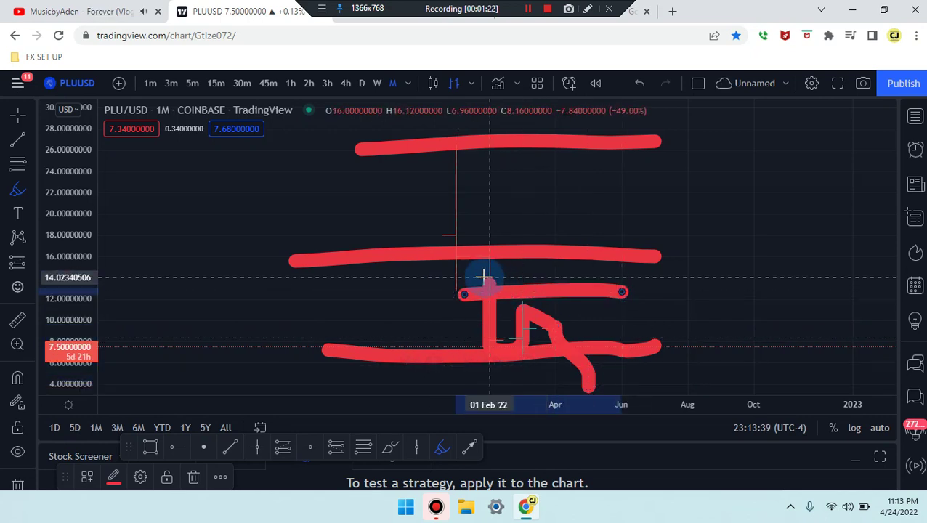
{"action": "left_click", "coordinate": [482, 275]}
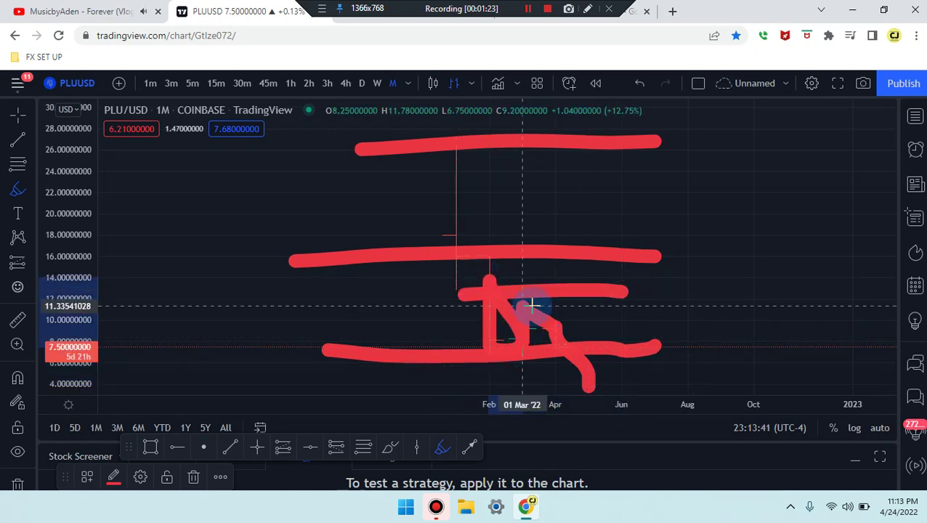
{"action": "left_click_drag", "start_coordinate": [532, 305], "coordinate": [615, 400]}
{"action": "key", "text": "ctrl+z"}
{"action": "key", "text": "ctrl+z"}
{"action": "key", "text": "ctrl+z"}
{"action": "key", "text": "ctrl+z"}
{"action": "key", "text": "ctrl+z"}
{"action": "key", "text": "ctrl+z"}
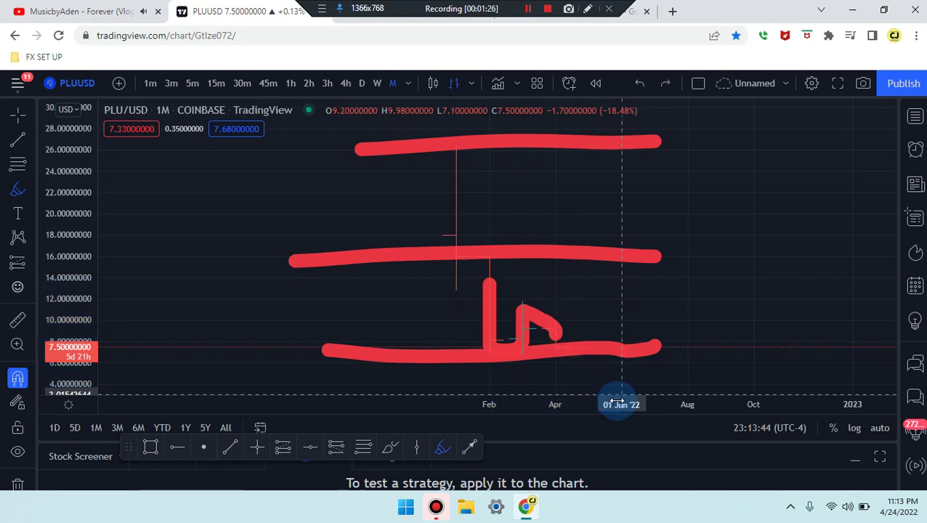
{"action": "key", "text": "ctrl+z"}
{"action": "key", "text": "ctrl+z"}
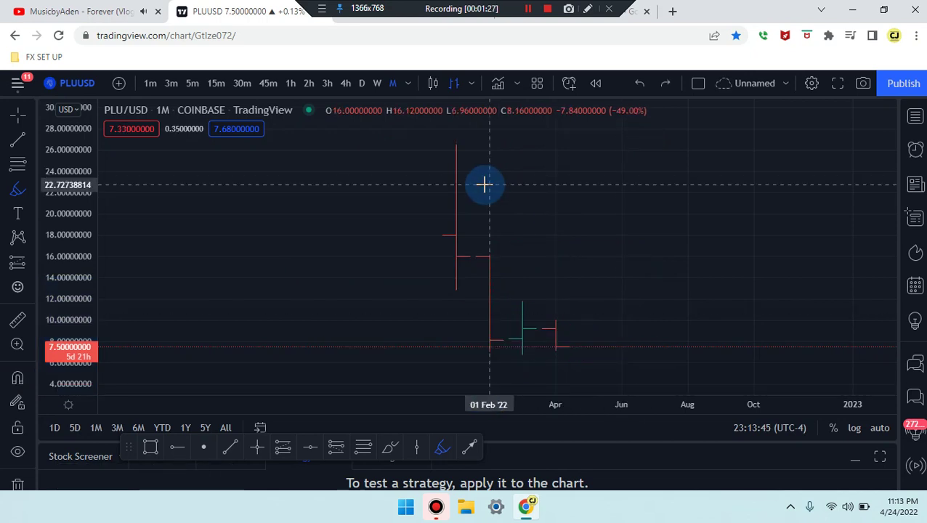
Switch PLU/USD to weekly candles, rescale the price axis, pan the candles, and reselect the Brush.
{"action": "left_click", "coordinate": [374, 82]}
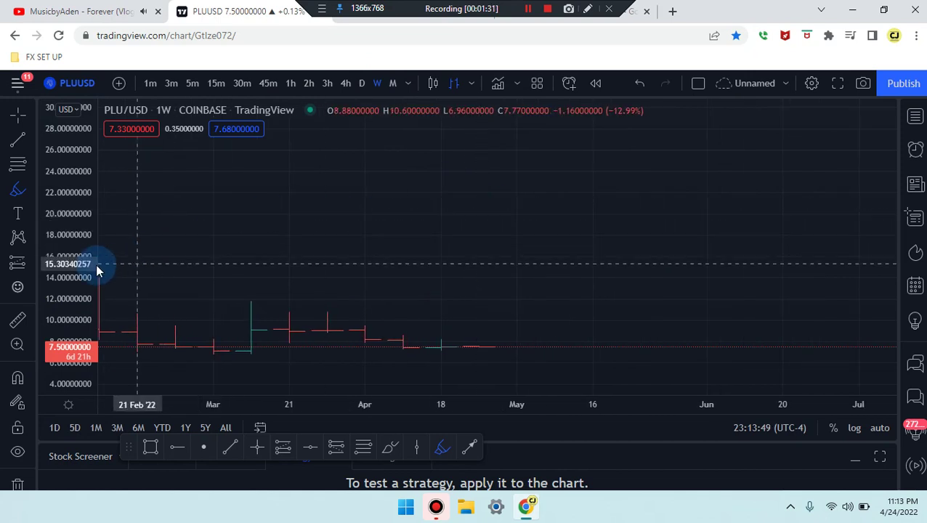
{"action": "left_click_drag", "start_coordinate": [96, 265], "coordinate": [82, 186]}
{"action": "left_click", "coordinate": [15, 116]}
{"action": "mouse_move", "coordinate": [747, 347]}
{"action": "left_mouse_down"}
{"action": "mouse_move", "coordinate": [761, 342]}
{"action": "mouse_move", "coordinate": [424, 207]}
{"action": "mouse_move", "coordinate": [91, 161]}
{"action": "mouse_move", "coordinate": [271, 261]}
{"action": "mouse_move", "coordinate": [361, 251]}
{"action": "mouse_move", "coordinate": [521, 306]}
{"action": "left_mouse_up"}
{"action": "left_click", "coordinate": [442, 447]}
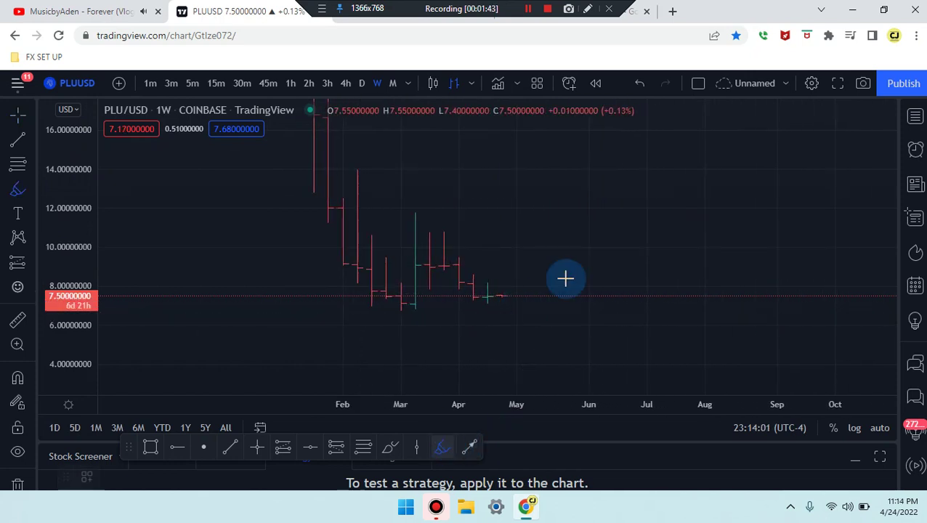
Try and undo several red strokes, then start a path down from the February high.
{"action": "mouse_move", "coordinate": [500, 289]}
{"action": "left_mouse_down"}
{"action": "mouse_move", "coordinate": [526, 267]}
{"action": "mouse_move", "coordinate": [529, 323]}
{"action": "mouse_move", "coordinate": [498, 289]}
{"action": "mouse_move", "coordinate": [552, 242]}
{"action": "mouse_move", "coordinate": [594, 273]}
{"action": "mouse_move", "coordinate": [548, 304]}
{"action": "mouse_move", "coordinate": [673, 177]}
{"action": "left_mouse_up"}
{"action": "key", "text": "ctrl+z"}
{"action": "key", "text": "ctrl+z"}
{"action": "key", "text": "ctrl+z"}
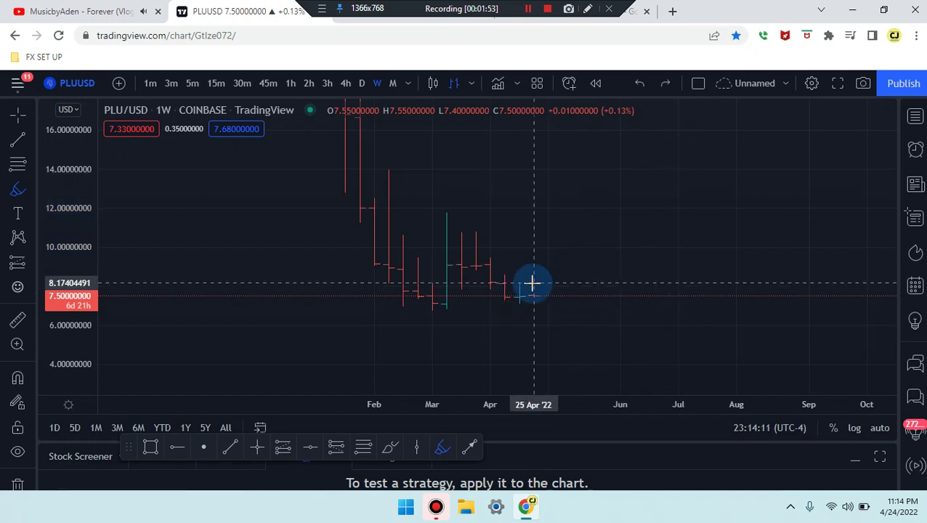
{"action": "mouse_move", "coordinate": [532, 283]}
{"action": "left_mouse_down"}
{"action": "mouse_move", "coordinate": [534, 337]}
{"action": "mouse_move", "coordinate": [571, 296]}
{"action": "mouse_move", "coordinate": [533, 279]}
{"action": "mouse_move", "coordinate": [598, 351]}
{"action": "left_mouse_up"}
{"action": "mouse_move", "coordinate": [395, 209]}
{"action": "left_mouse_down"}
{"action": "mouse_move", "coordinate": [460, 219]}
{"action": "mouse_move", "coordinate": [590, 361]}
{"action": "left_mouse_up"}
{"action": "key", "text": "ctrl+z"}
{"action": "key", "text": "ctrl+z"}
{"action": "key", "text": "ctrl+z"}
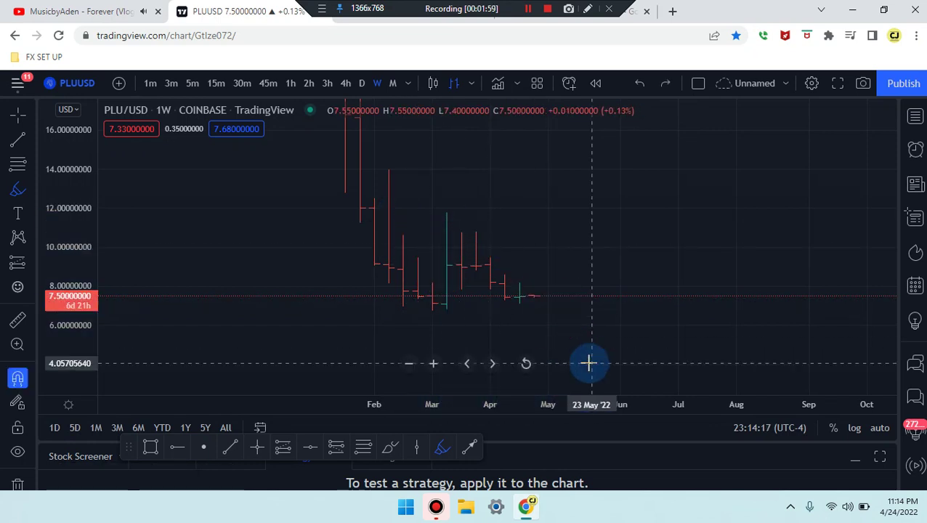
{"action": "left_click_drag", "start_coordinate": [366, 317], "coordinate": [694, 308]}
{"action": "key", "text": "ctrl+z"}
{"action": "left_click_drag", "start_coordinate": [357, 189], "coordinate": [416, 306]}
Continue the zigzag toward 12 and undo it, then draw a line near 10 and a drop from February highs.
{"action": "mouse_move", "coordinate": [466, 221]}
{"action": "left_mouse_down"}
{"action": "mouse_move", "coordinate": [472, 209]}
{"action": "mouse_move", "coordinate": [518, 311]}
{"action": "left_mouse_up"}
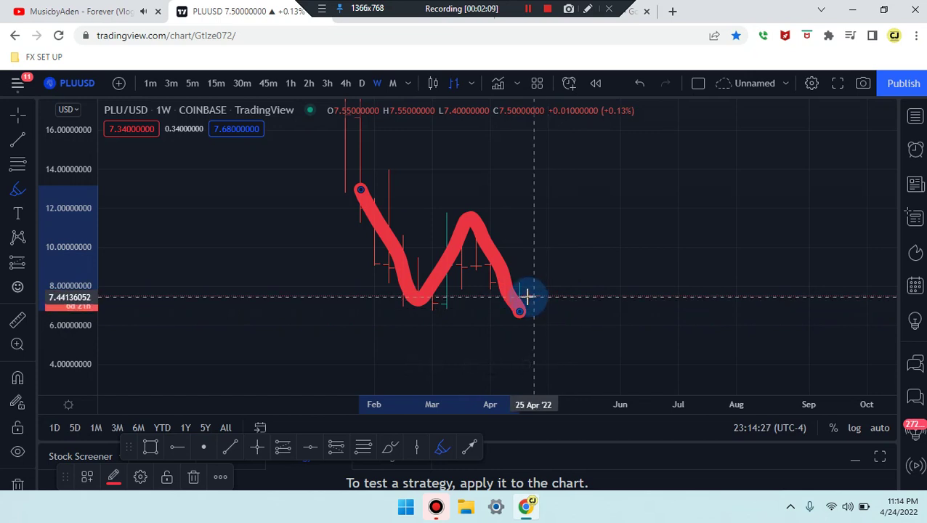
{"action": "left_click_drag", "start_coordinate": [531, 305], "coordinate": [583, 211]}
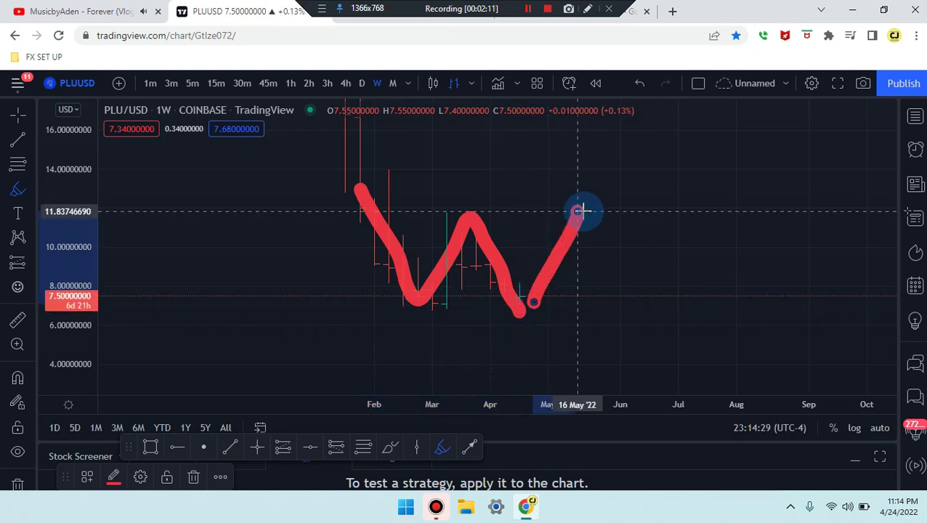
{"action": "key", "text": "ctrl+z"}
{"action": "key", "text": "ctrl+z"}
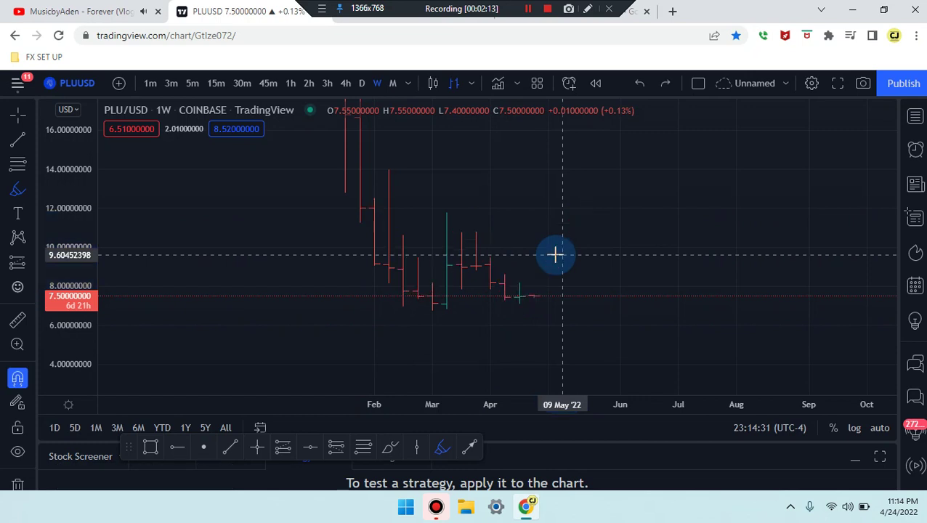
{"action": "left_click_drag", "start_coordinate": [360, 250], "coordinate": [664, 245]}
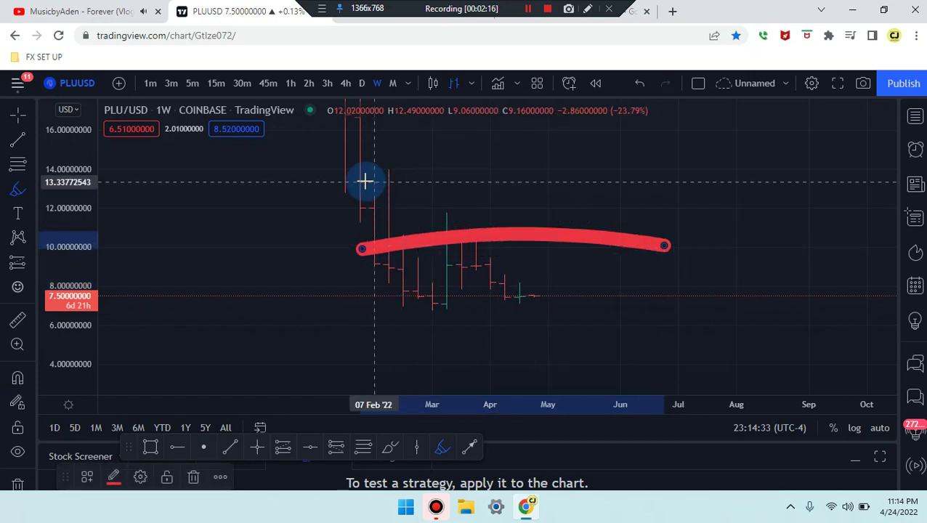
{"action": "mouse_move", "coordinate": [362, 182]}
{"action": "left_mouse_down"}
{"action": "mouse_move", "coordinate": [429, 302]}
{"action": "mouse_move", "coordinate": [463, 247]}
{"action": "left_mouse_up"}
{"action": "left_click_drag", "start_coordinate": [512, 290], "coordinate": [674, 462]}
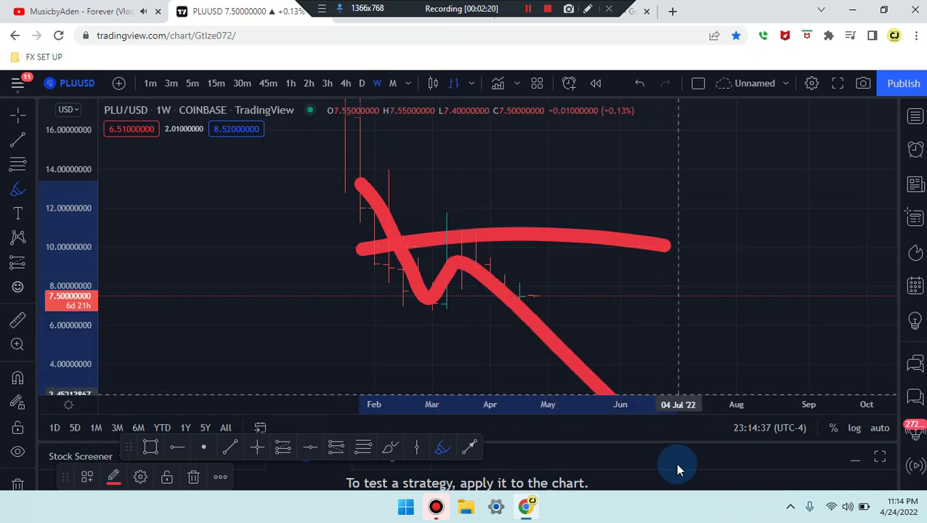
Add lines near 6.5 and current price, undo all strokes, and switch to daily candles.
{"action": "left_click", "coordinate": [403, 342]}
{"action": "left_click_drag", "start_coordinate": [401, 398], "coordinate": [647, 312]}
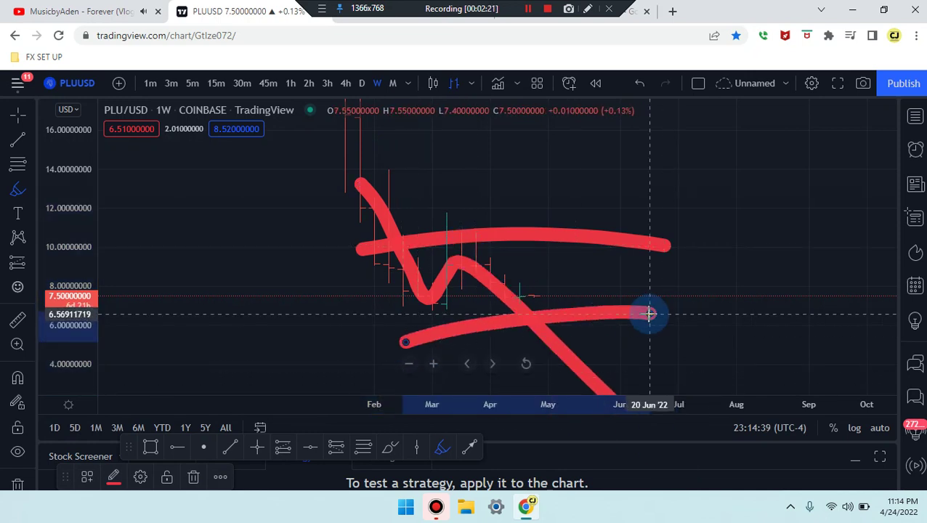
{"action": "key", "text": "ctrl+z"}
{"action": "key", "text": "ctrl+z"}
{"action": "key", "text": "ctrl+z"}
{"action": "key", "text": "ctrl+z"}
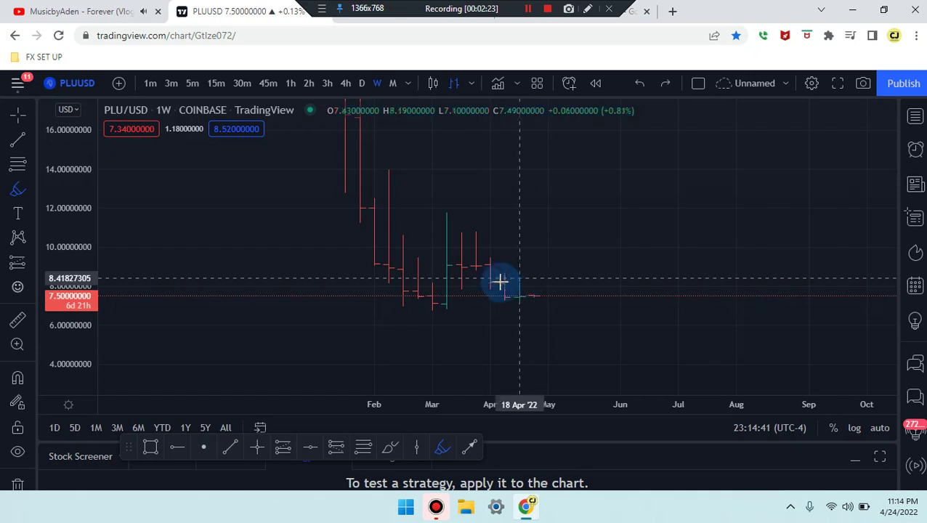
{"action": "left_click_drag", "start_coordinate": [478, 291], "coordinate": [634, 295]}
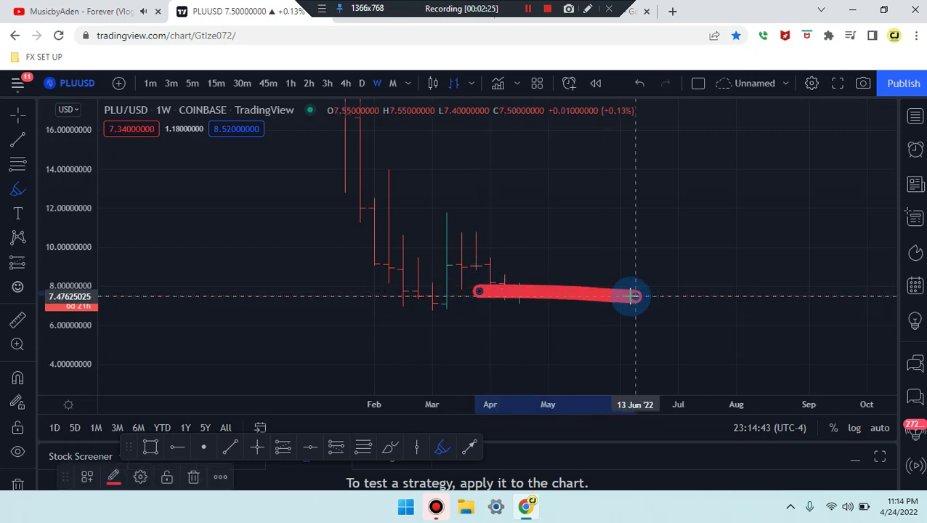
{"action": "key", "text": "ctrl+z"}
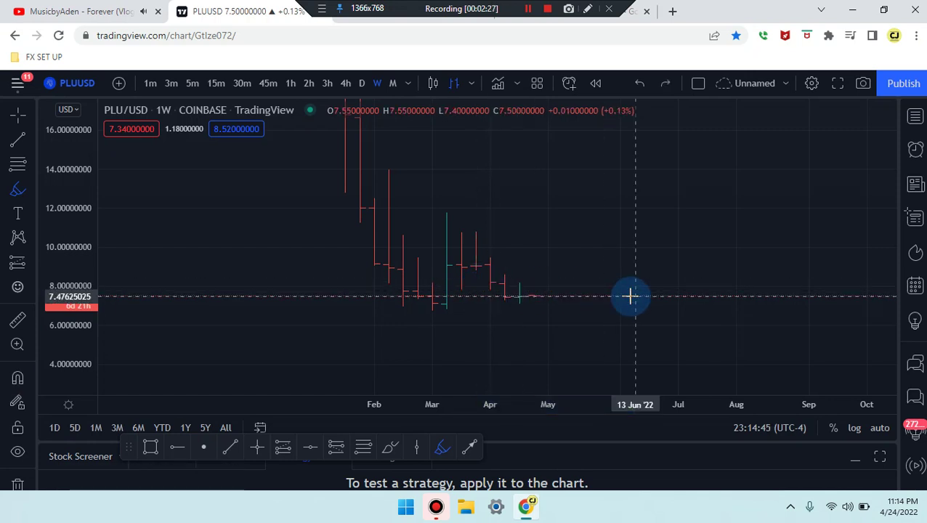
{"action": "left_click", "coordinate": [362, 84]}
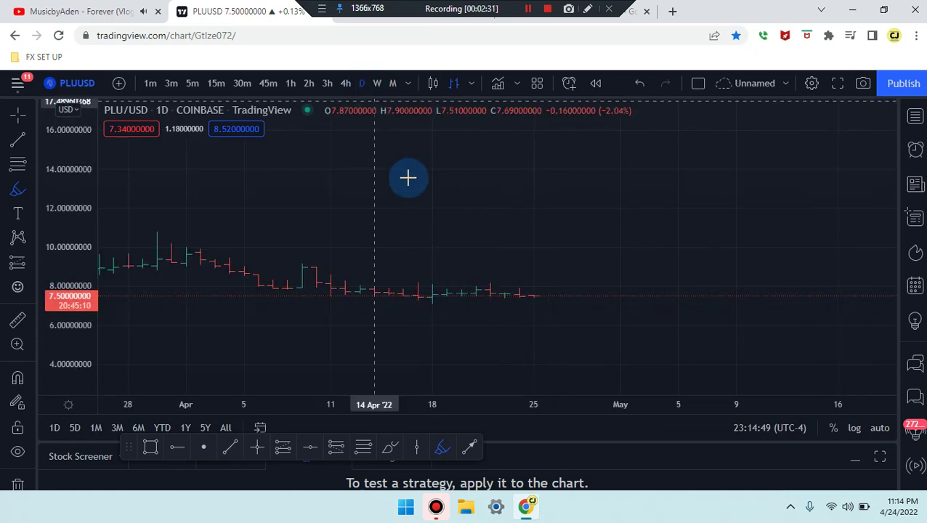
Zoom out, stretch the price scale, and pan the daily chart to show February–late April candles near 7.45.
{"action": "scroll", "coordinate": [317, 175], "scroll_direction": "down", "scroll_amount": 3}
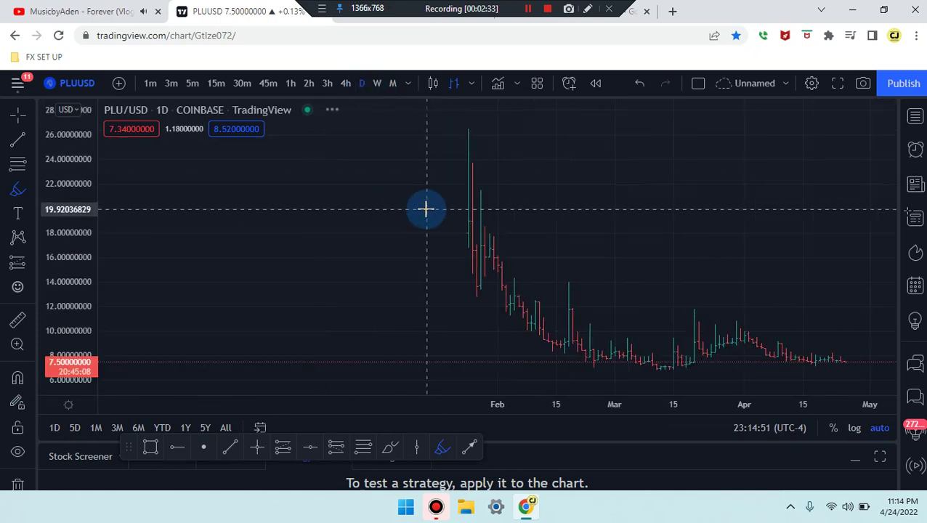
{"action": "left_click_drag", "start_coordinate": [424, 207], "coordinate": [312, 242]}
{"action": "left_click_drag", "start_coordinate": [83, 275], "coordinate": [369, 205]}
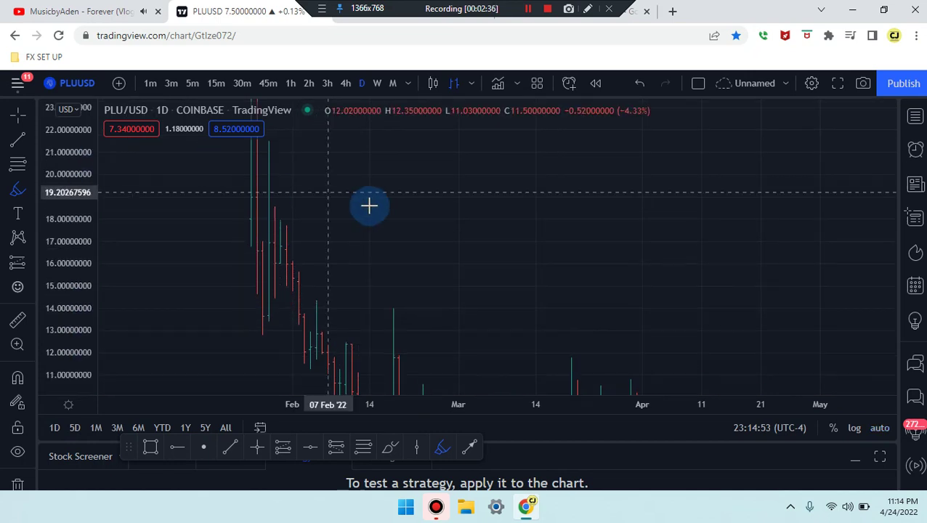
{"action": "left_click", "coordinate": [18, 114]}
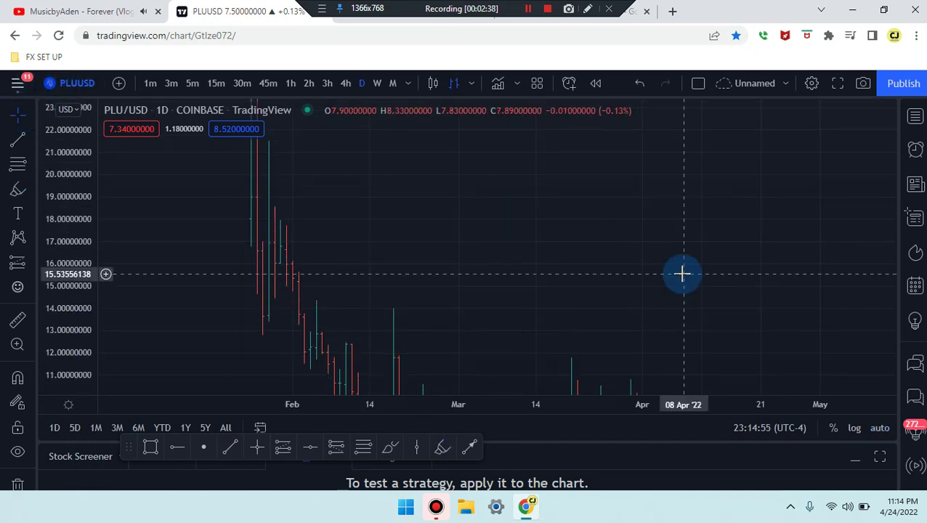
{"action": "left_click_drag", "start_coordinate": [681, 273], "coordinate": [550, 107]}
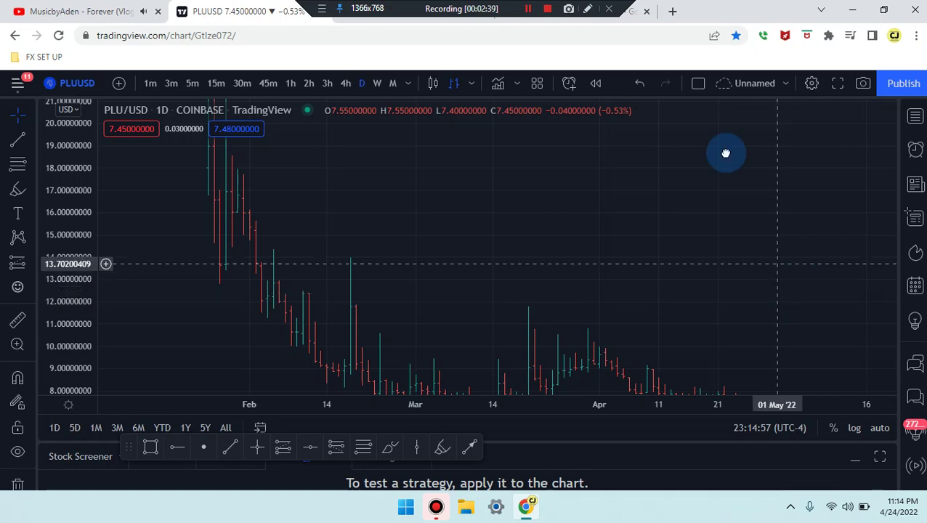
{"action": "left_click_drag", "start_coordinate": [792, 254], "coordinate": [745, 191]}
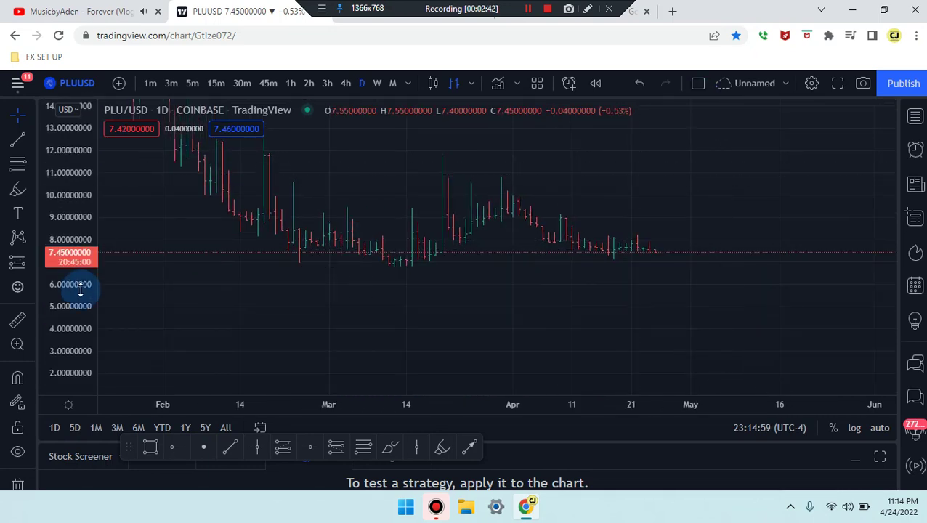
{"action": "left_click_drag", "start_coordinate": [66, 295], "coordinate": [66, 280]}
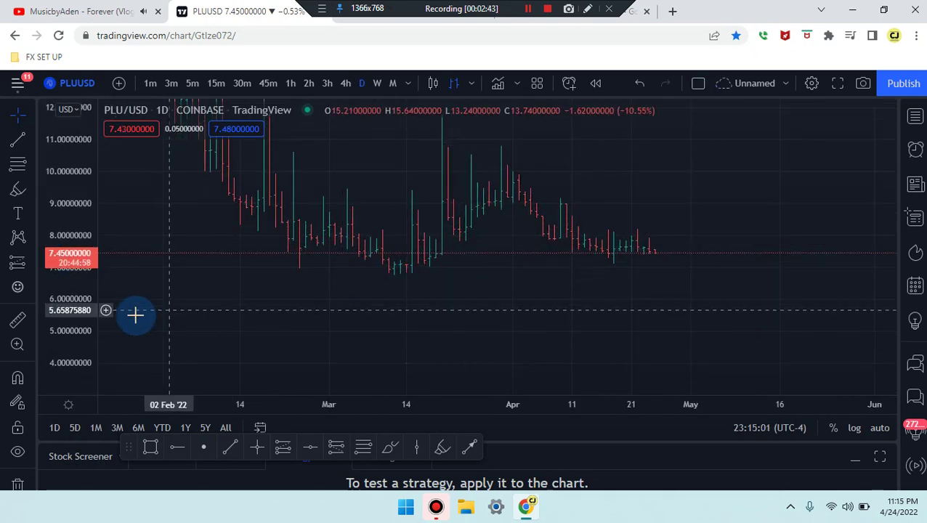
{"action": "left_click_drag", "start_coordinate": [87, 323], "coordinate": [88, 308]}
{"action": "scroll", "coordinate": [509, 349], "scroll_direction": "right", "scroll_amount": 3}
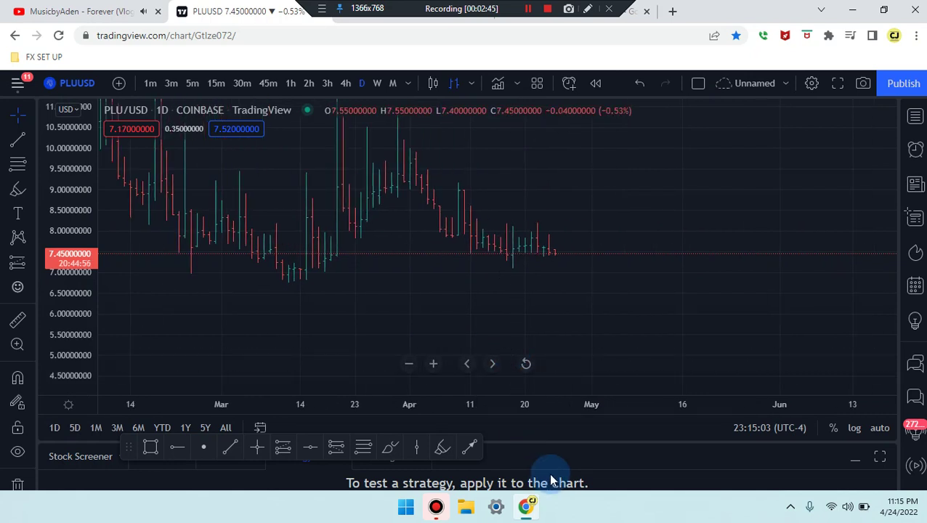
{"action": "left_click", "coordinate": [440, 448]}
{"action": "mouse_move", "coordinate": [578, 244]}
{"action": "left_mouse_down"}
{"action": "mouse_move", "coordinate": [569, 259]}
{"action": "mouse_move", "coordinate": [543, 240]}
{"action": "mouse_move", "coordinate": [575, 251]}
{"action": "left_mouse_up"}
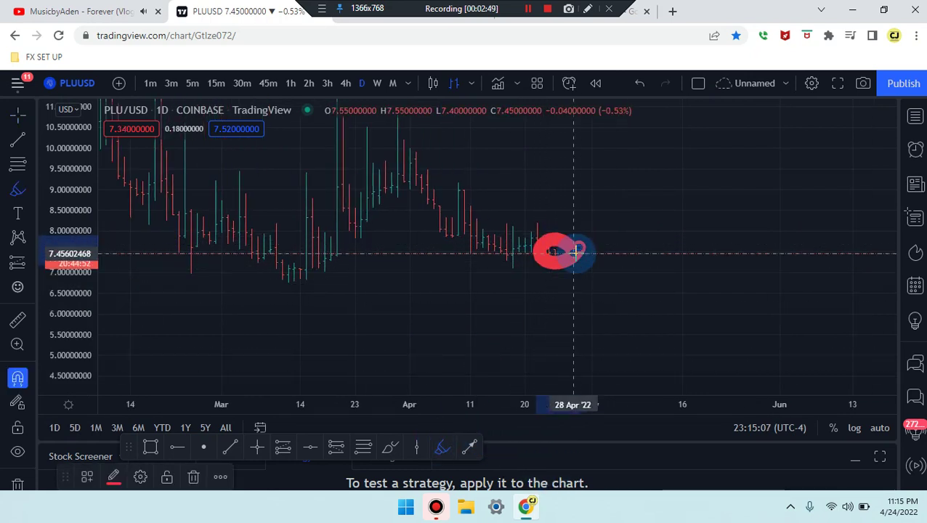
{"action": "key", "text": "ctrl+z"}
{"action": "left_click_drag", "start_coordinate": [432, 217], "coordinate": [616, 217]}
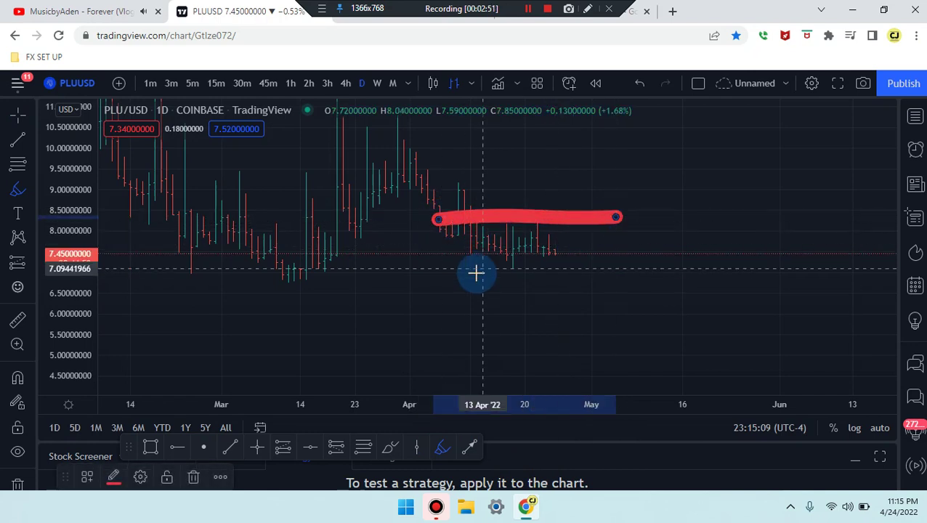
{"action": "left_click_drag", "start_coordinate": [405, 259], "coordinate": [626, 259]}
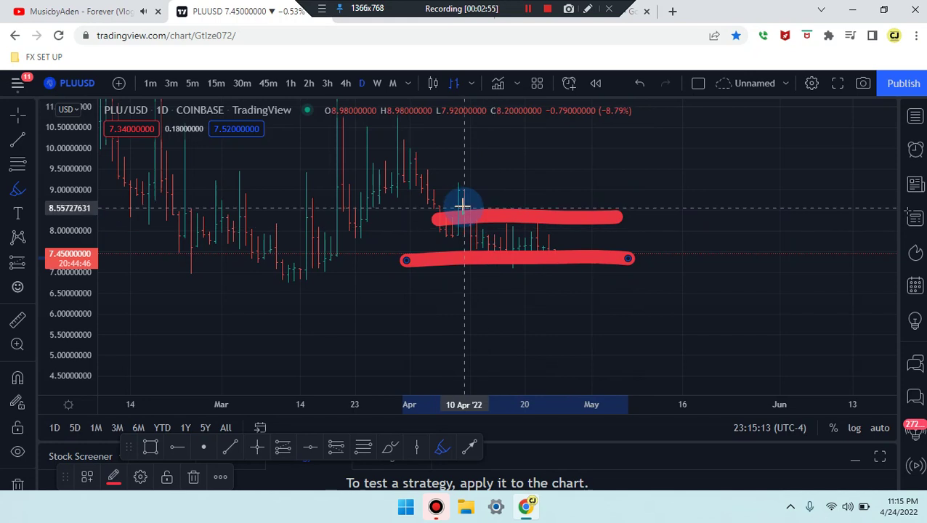
{"action": "left_click_drag", "start_coordinate": [462, 202], "coordinate": [487, 262]}
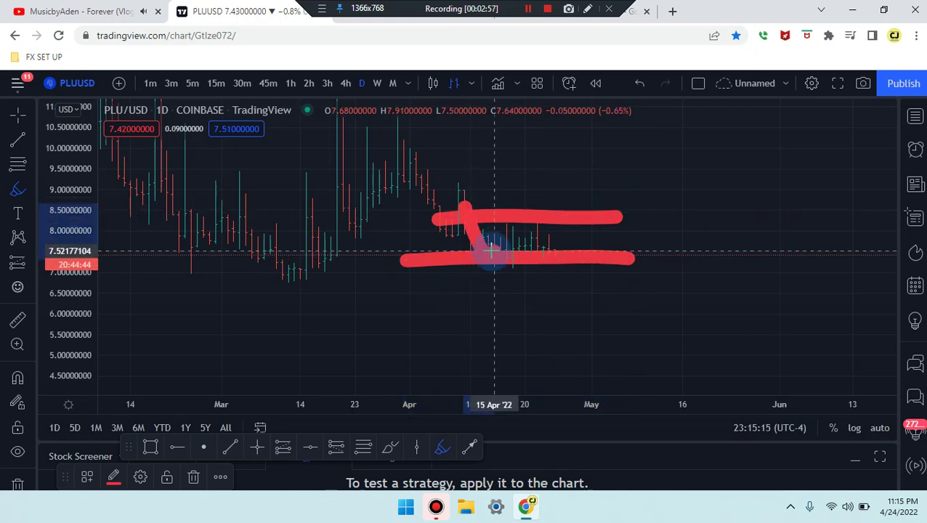
{"action": "mouse_move", "coordinate": [451, 201]}
{"action": "left_mouse_down"}
{"action": "mouse_move", "coordinate": [470, 254]}
{"action": "mouse_move", "coordinate": [495, 256]}
{"action": "left_mouse_up"}
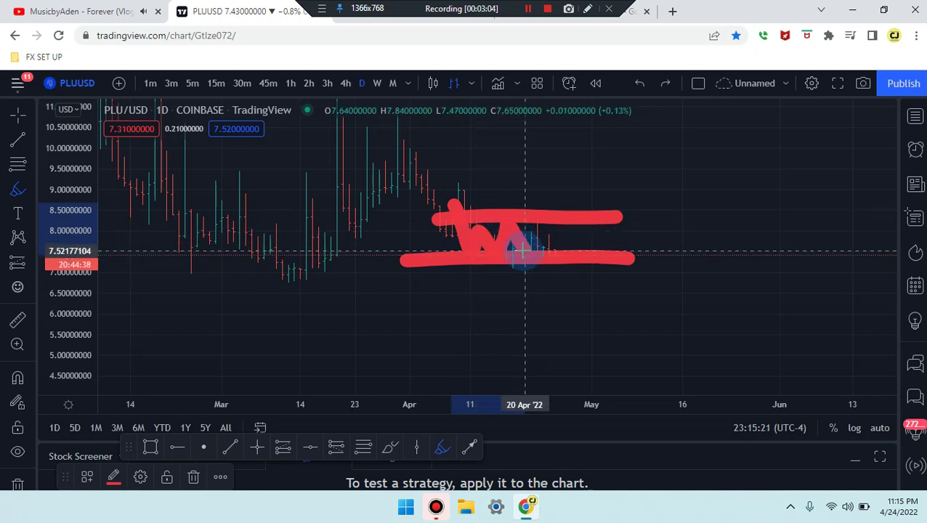
{"action": "key", "text": "ctrl+z"}
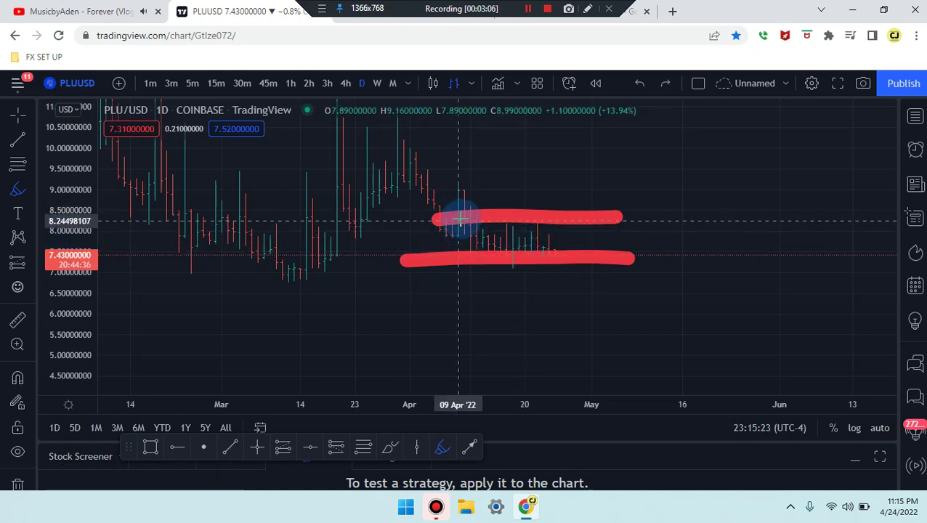
{"action": "left_click_drag", "start_coordinate": [467, 234], "coordinate": [470, 248]}
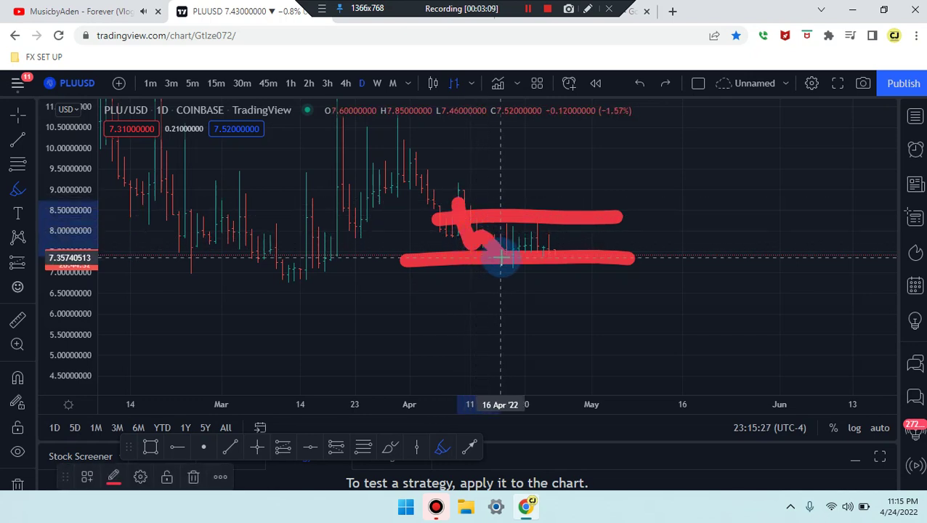
{"action": "left_click_drag", "start_coordinate": [501, 258], "coordinate": [532, 226]}
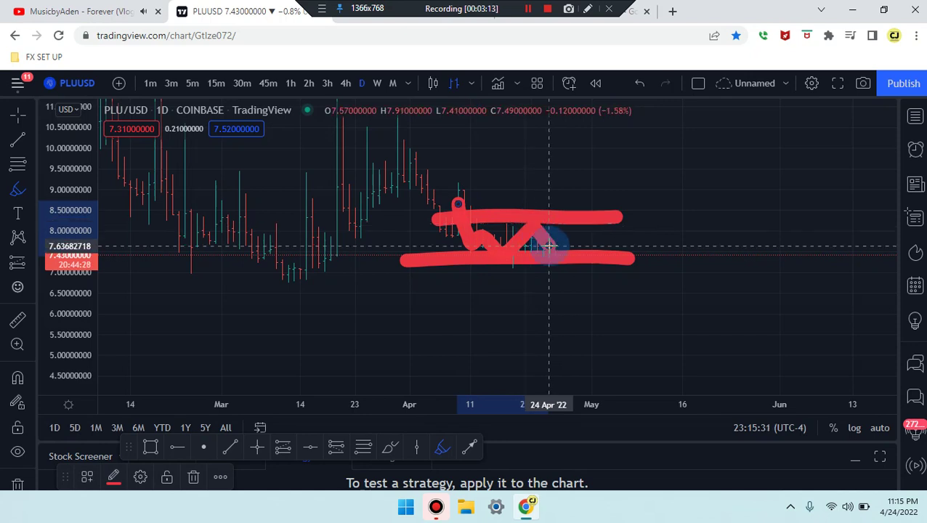
{"action": "left_click_drag", "start_coordinate": [550, 245], "coordinate": [549, 245]}
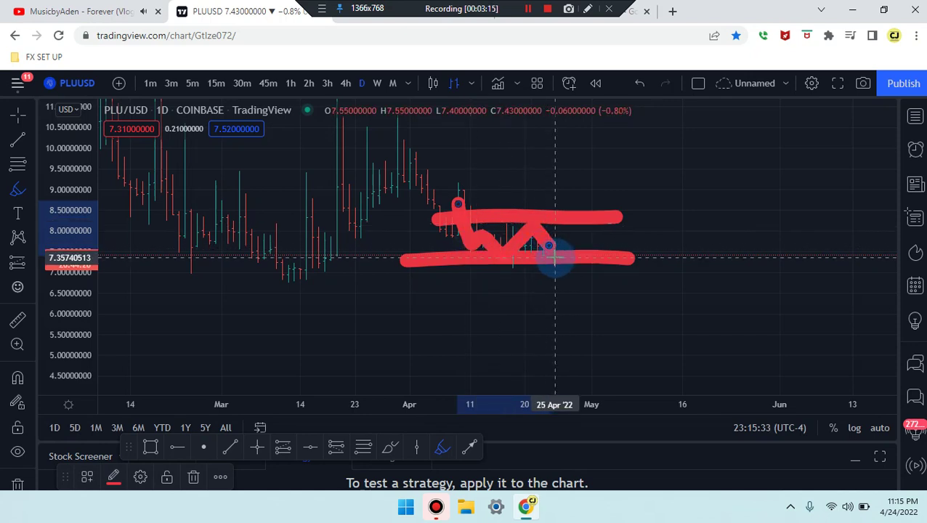
{"action": "mouse_move", "coordinate": [527, 248]}
{"action": "left_mouse_down"}
{"action": "mouse_move", "coordinate": [449, 248]}
{"action": "mouse_move", "coordinate": [585, 259]}
{"action": "mouse_move", "coordinate": [609, 167]}
{"action": "left_mouse_up"}
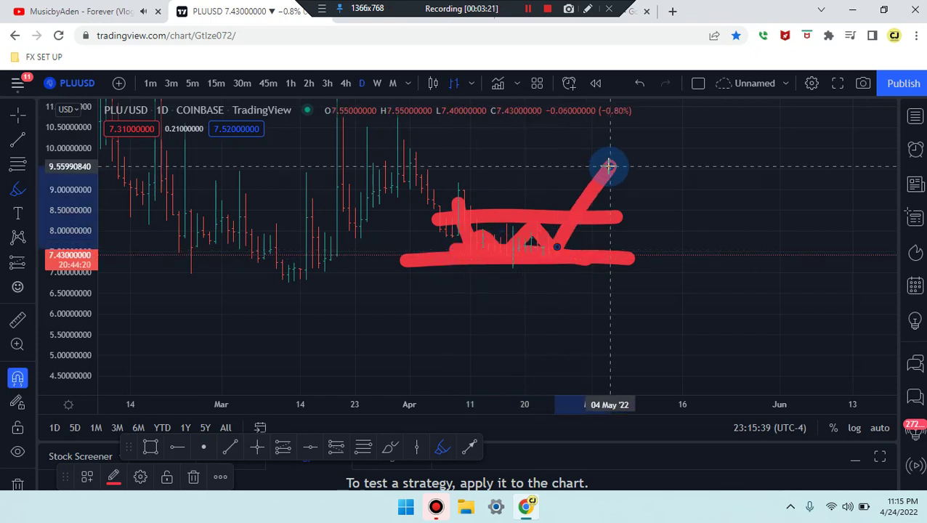
{"action": "key", "text": "ctrl+z"}
{"action": "mouse_move", "coordinate": [456, 236]}
{"action": "left_mouse_down"}
{"action": "mouse_move", "coordinate": [579, 194]}
{"action": "mouse_move", "coordinate": [459, 219]}
{"action": "left_mouse_up"}
{"action": "key", "text": "ctrl+z"}
{"action": "key", "text": "ctrl+z"}
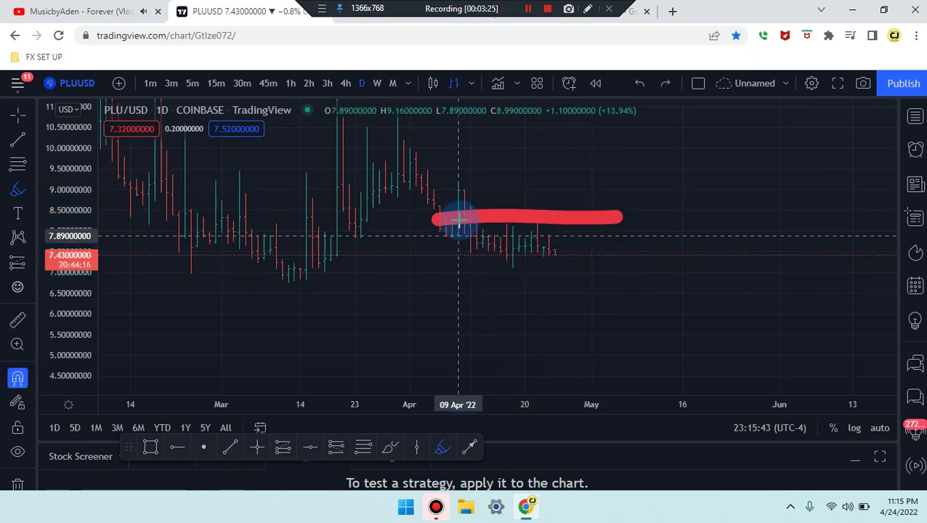
{"action": "left_click_drag", "start_coordinate": [426, 264], "coordinate": [651, 266]}
{"action": "key", "text": "ctrl+z"}
{"action": "key", "text": "ctrl+z"}
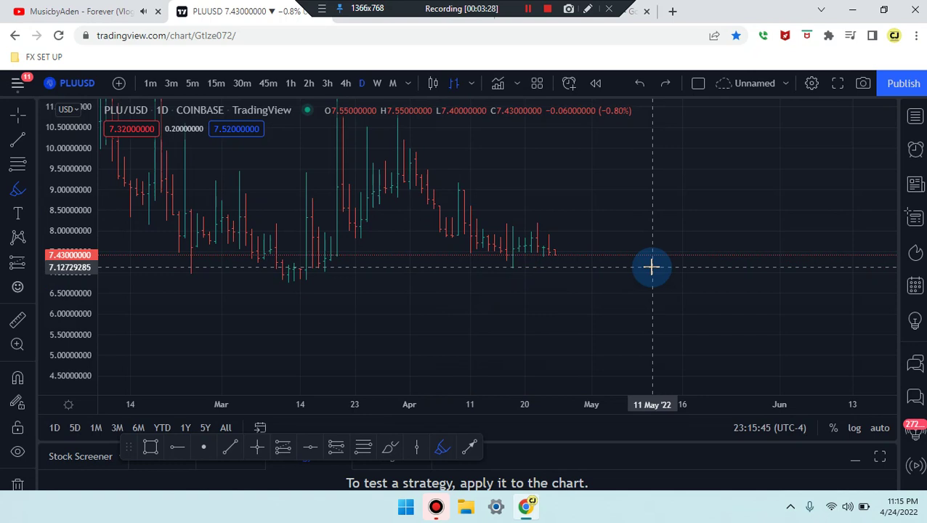
{"action": "left_click_drag", "start_coordinate": [421, 216], "coordinate": [448, 215]}
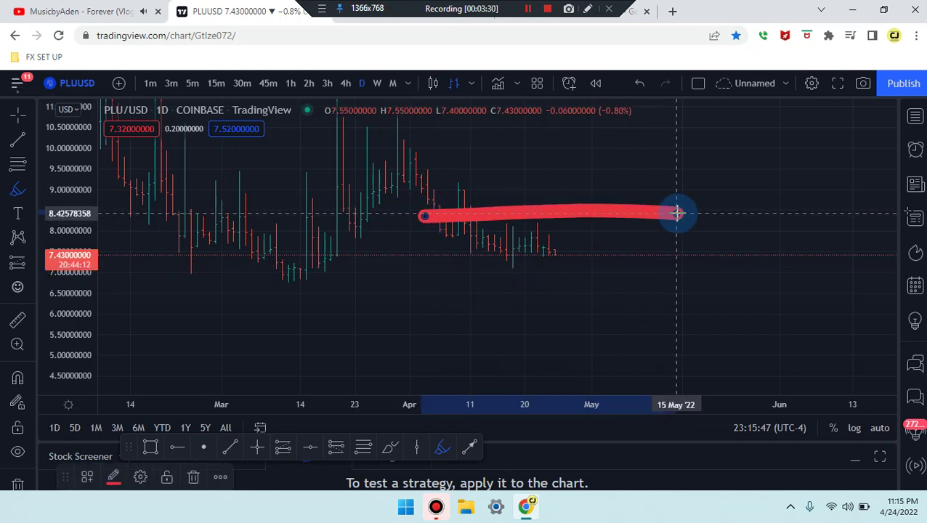
{"action": "left_click_drag", "start_coordinate": [676, 212], "coordinate": [676, 213]}
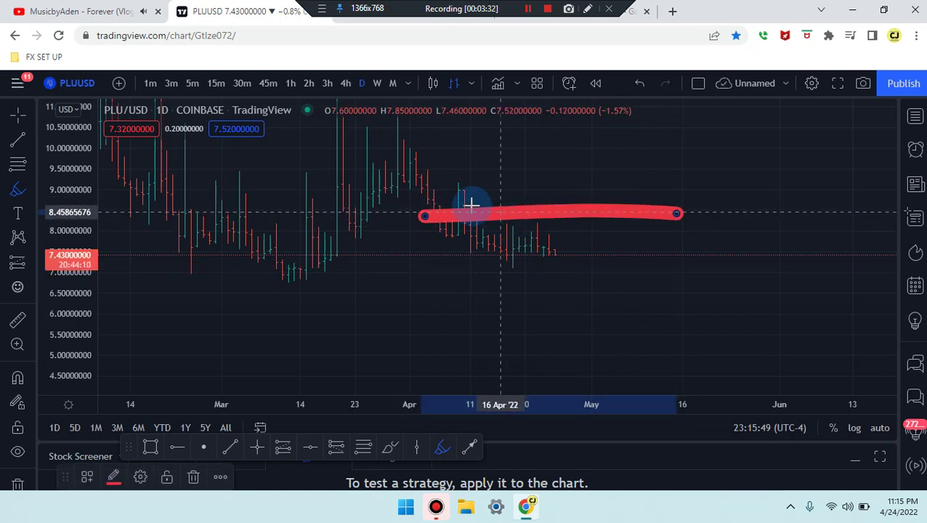
{"action": "mouse_move", "coordinate": [453, 194]}
{"action": "left_mouse_down"}
{"action": "mouse_move", "coordinate": [474, 258]}
{"action": "mouse_move", "coordinate": [480, 215]}
{"action": "mouse_move", "coordinate": [505, 259]}
{"action": "mouse_move", "coordinate": [502, 242]}
{"action": "mouse_move", "coordinate": [530, 252]}
{"action": "mouse_move", "coordinate": [535, 215]}
{"action": "left_mouse_up"}
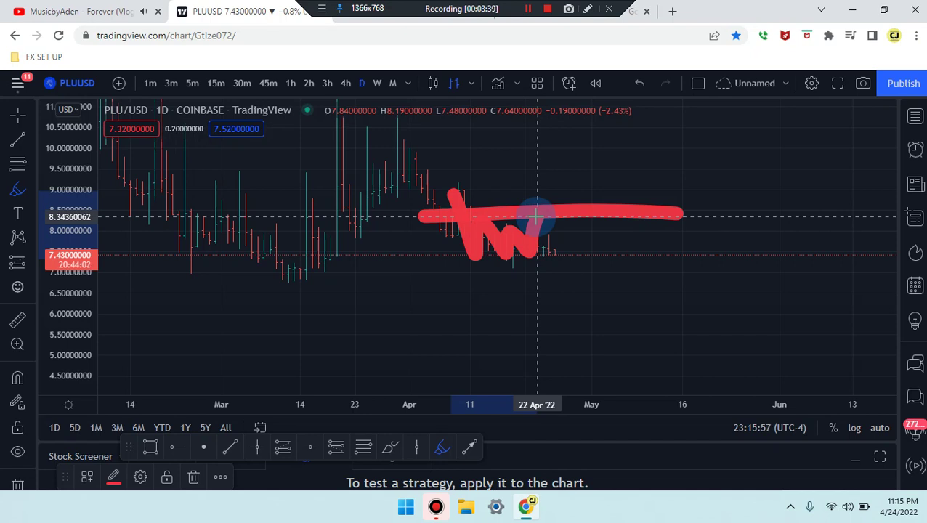
{"action": "left_click_drag", "start_coordinate": [535, 216], "coordinate": [555, 254]}
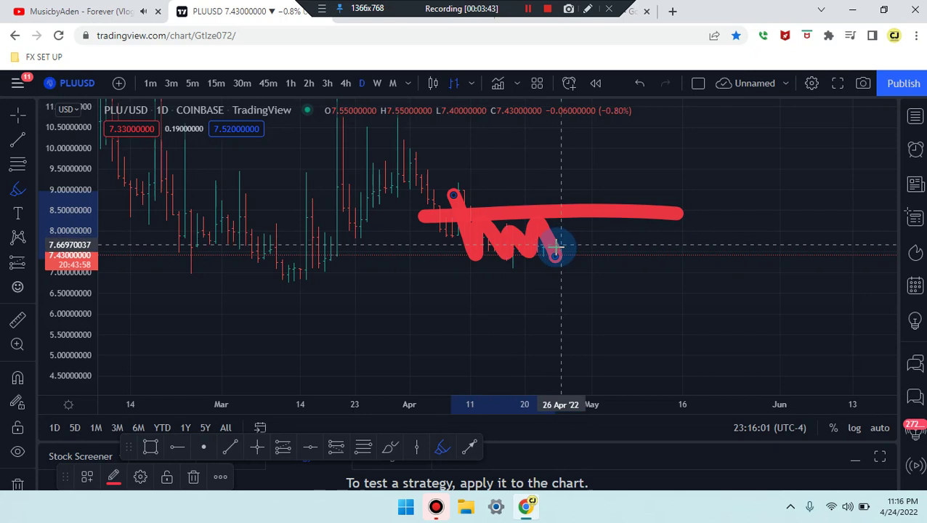
{"action": "left_click_drag", "start_coordinate": [432, 261], "coordinate": [620, 267]}
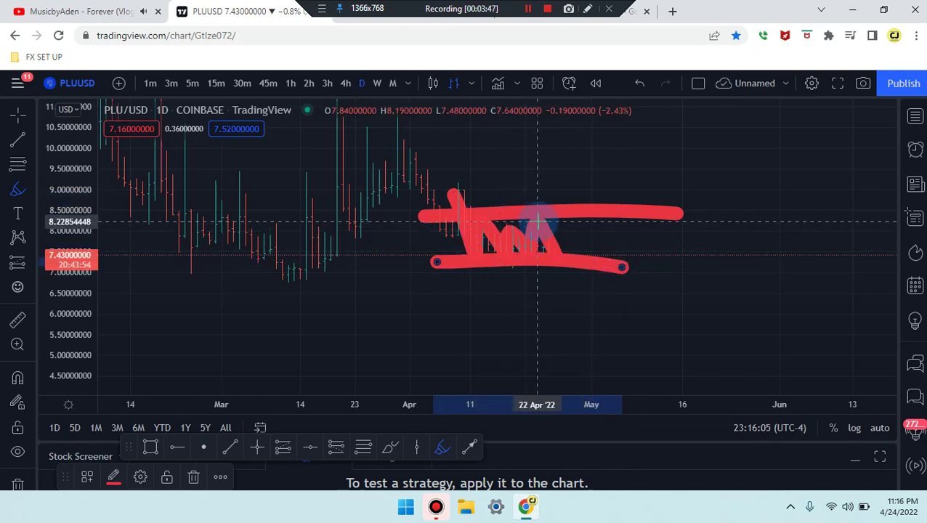
{"action": "key", "text": "ctrl+z"}
{"action": "mouse_move", "coordinate": [339, 134]}
{"action": "left_mouse_down"}
{"action": "mouse_move", "coordinate": [325, 161]}
{"action": "mouse_move", "coordinate": [330, 152]}
{"action": "left_mouse_up"}
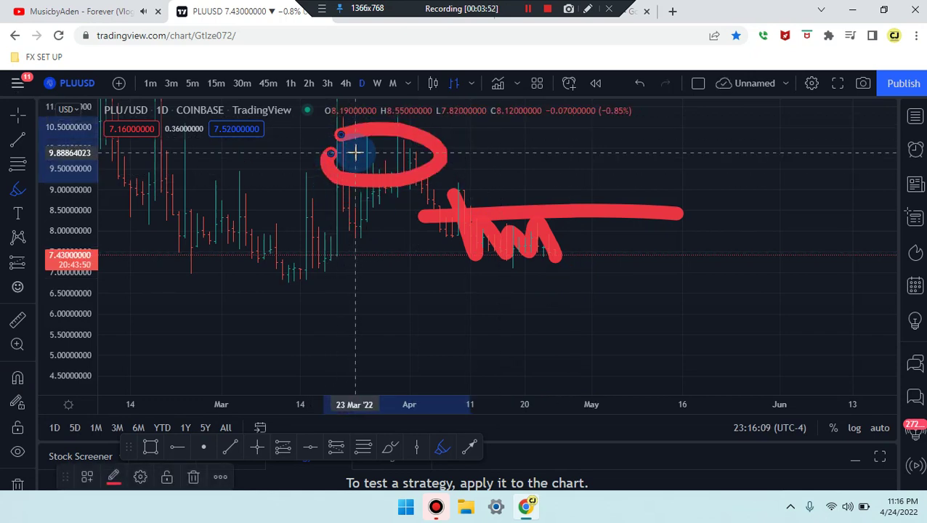
{"action": "key", "text": "ctrl+z"}
{"action": "key", "text": "ctrl+z"}
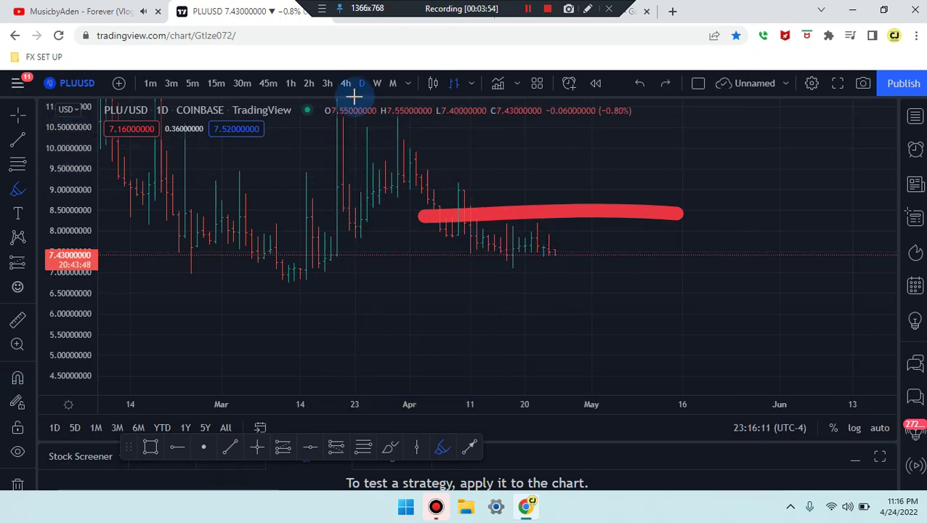
{"action": "key", "text": "ctrl+z"}
{"action": "left_click", "coordinate": [346, 87]}
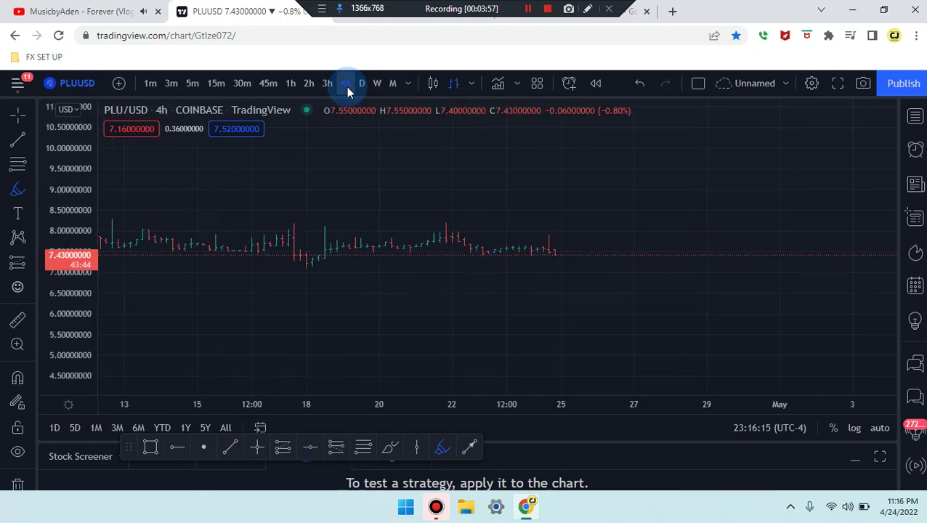
Zoom in and brush resistance and support lines around the recent 4-hour candles, then undo them.
{"action": "scroll", "coordinate": [539, 196], "scroll_direction": "up", "scroll_amount": 5}
{"action": "scroll", "coordinate": [541, 196], "scroll_direction": "up", "scroll_amount": 3}
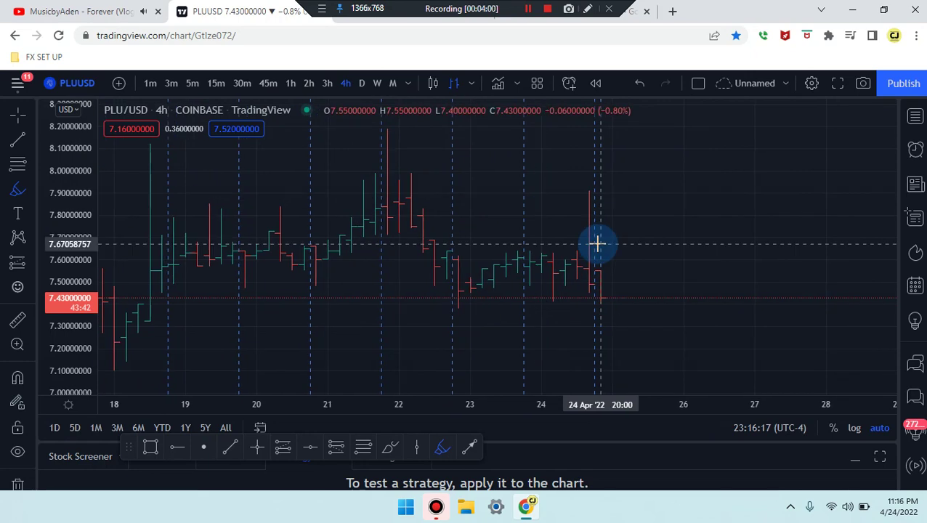
{"action": "mouse_move", "coordinate": [626, 292]}
{"action": "left_mouse_down"}
{"action": "mouse_move", "coordinate": [599, 314]}
{"action": "mouse_move", "coordinate": [612, 269]}
{"action": "mouse_move", "coordinate": [626, 294]}
{"action": "left_mouse_up"}
{"action": "key", "text": "ctrl+z"}
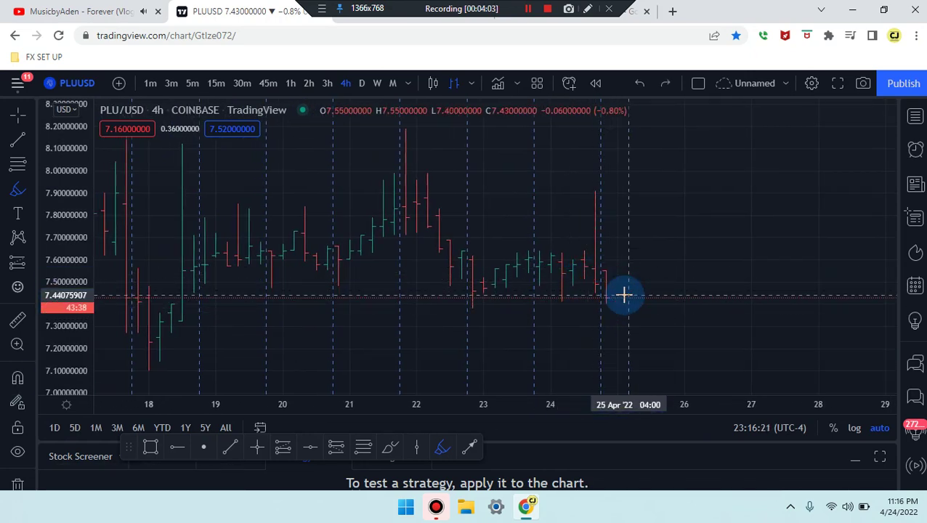
{"action": "left_click_drag", "start_coordinate": [447, 252], "coordinate": [699, 247]}
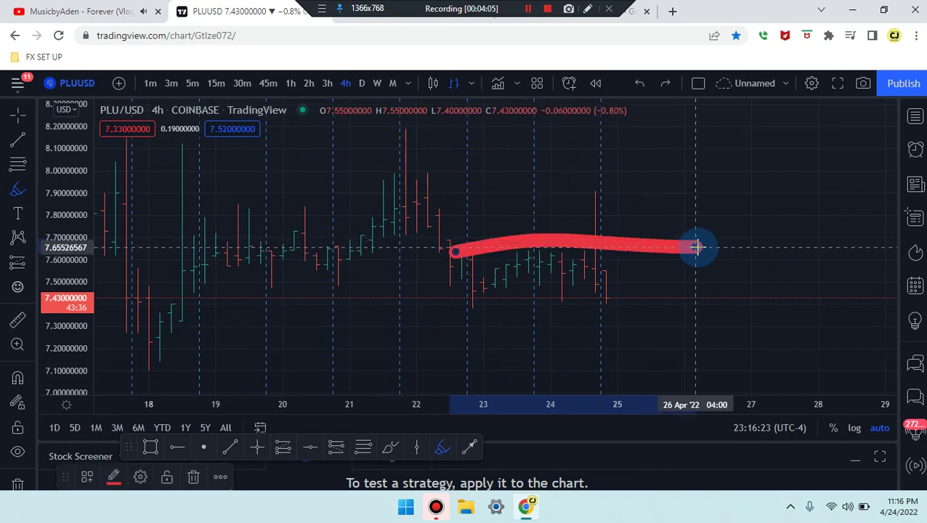
{"action": "left_click_drag", "start_coordinate": [418, 303], "coordinate": [629, 300]}
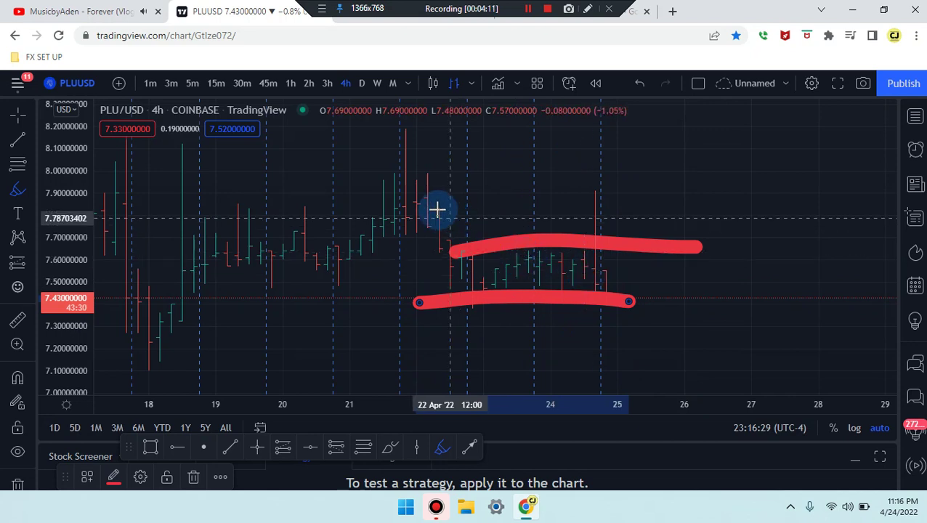
{"action": "key", "text": "ctrl+z"}
{"action": "key", "text": "ctrl+z"}
Redraw support near current price with a zigzag path, clear all drawings, and switch to 3-hour candles.
{"action": "left_click_drag", "start_coordinate": [383, 308], "coordinate": [674, 332]}
{"action": "key", "text": "ctrl+z"}
{"action": "left_click_drag", "start_coordinate": [371, 304], "coordinate": [645, 307]}
{"action": "mouse_move", "coordinate": [426, 210]}
{"action": "left_mouse_down"}
{"action": "mouse_move", "coordinate": [503, 263]}
{"action": "mouse_move", "coordinate": [548, 271]}
{"action": "mouse_move", "coordinate": [564, 302]}
{"action": "mouse_move", "coordinate": [581, 253]}
{"action": "mouse_move", "coordinate": [617, 303]}
{"action": "left_mouse_up"}
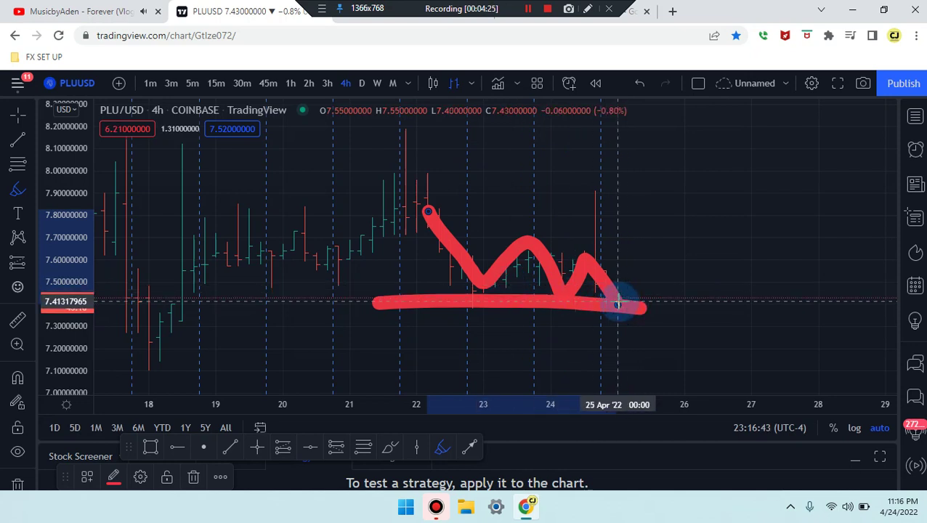
{"action": "key", "text": "ctrl+z"}
{"action": "key", "text": "ctrl+z"}
{"action": "key", "text": "ctrl+z"}
{"action": "key", "text": "ctrl+z"}
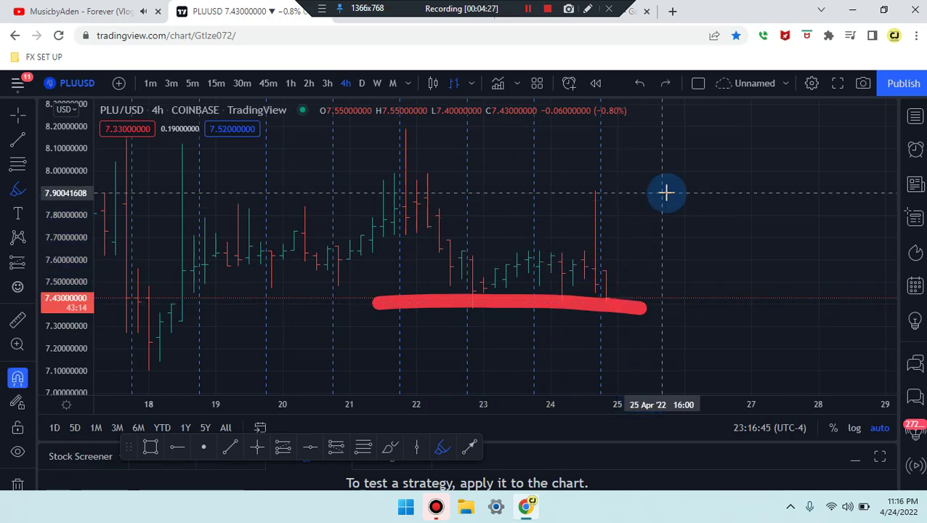
{"action": "left_click", "coordinate": [328, 84]}
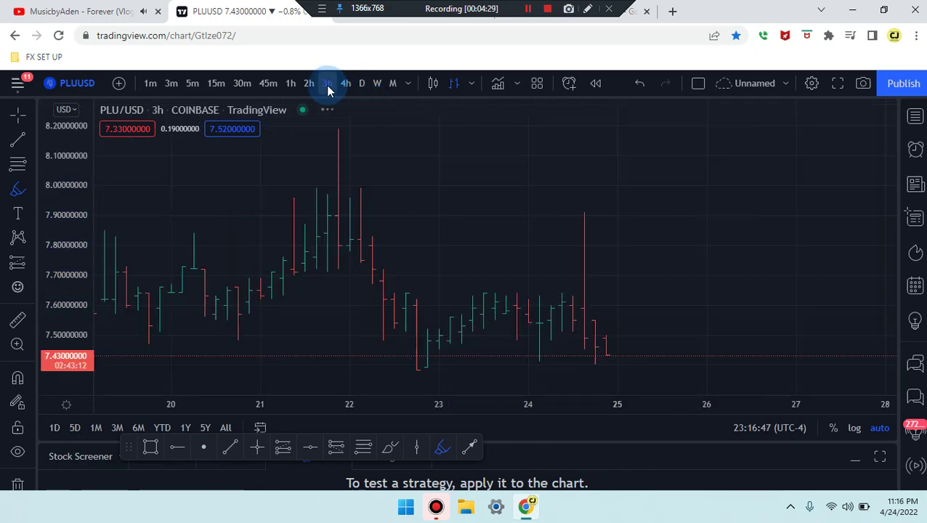
Brush red resistance near 7.60 and support near 7.43 on the 3-hour chart.
{"action": "scroll", "coordinate": [509, 251], "scroll_direction": "up", "scroll_amount": 3}
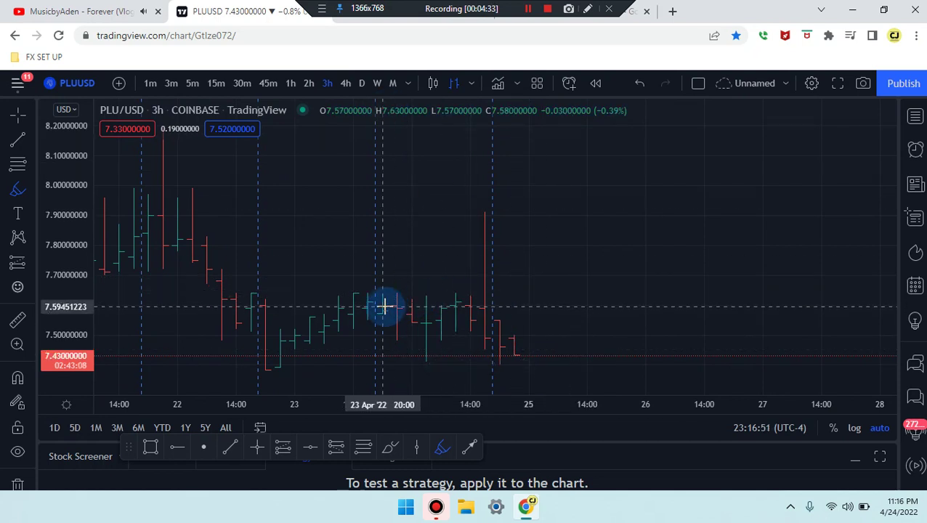
{"action": "left_click_drag", "start_coordinate": [385, 307], "coordinate": [587, 328]}
{"action": "left_click_drag", "start_coordinate": [346, 356], "coordinate": [603, 358]}
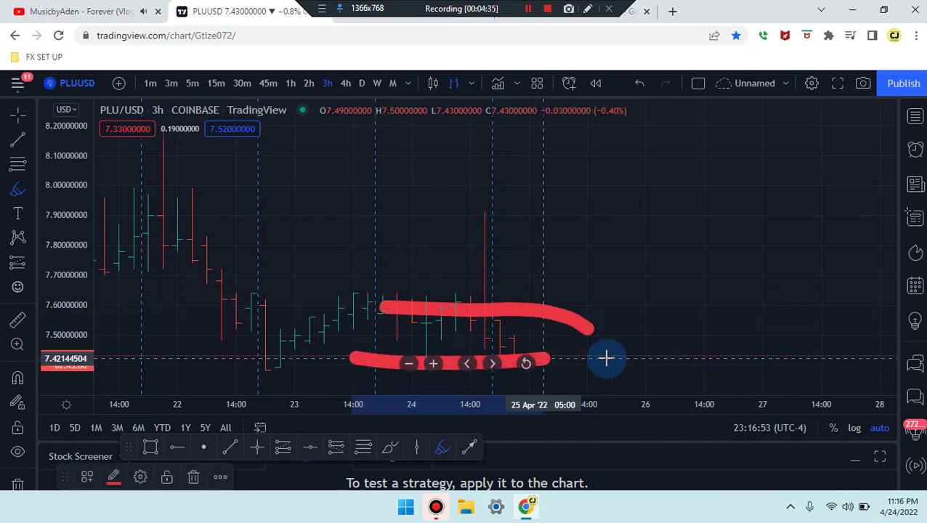
Step the chart down through 2-hour and 1-hour to 45-minute candles.
{"action": "left_click", "coordinate": [307, 84]}
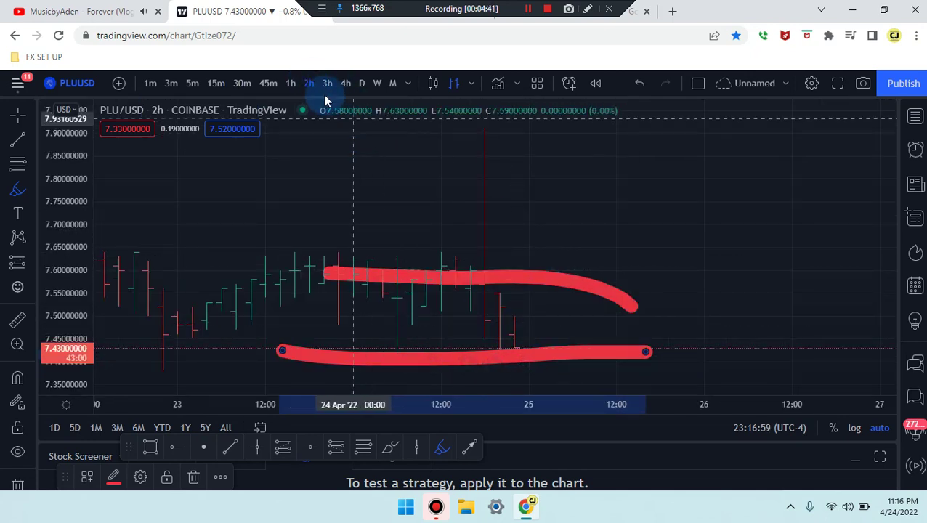
{"action": "left_click", "coordinate": [289, 85]}
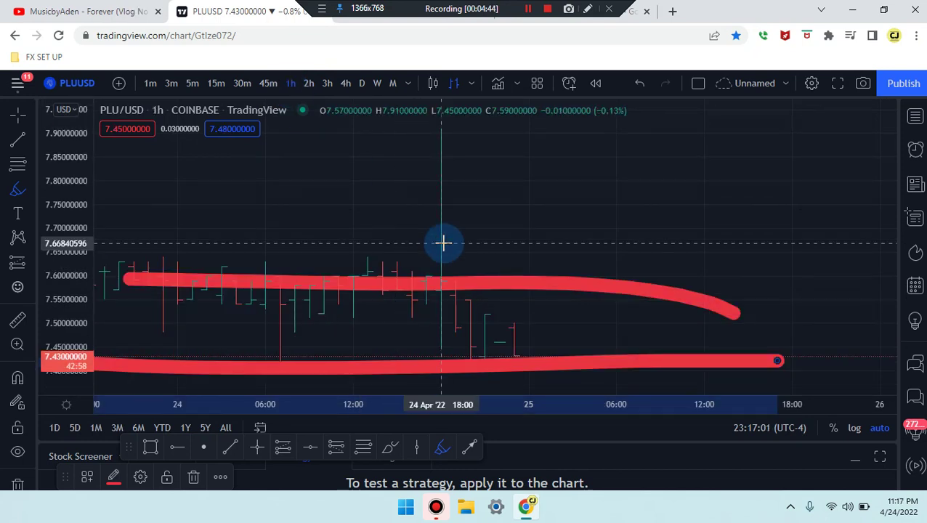
{"action": "left_click", "coordinate": [275, 86]}
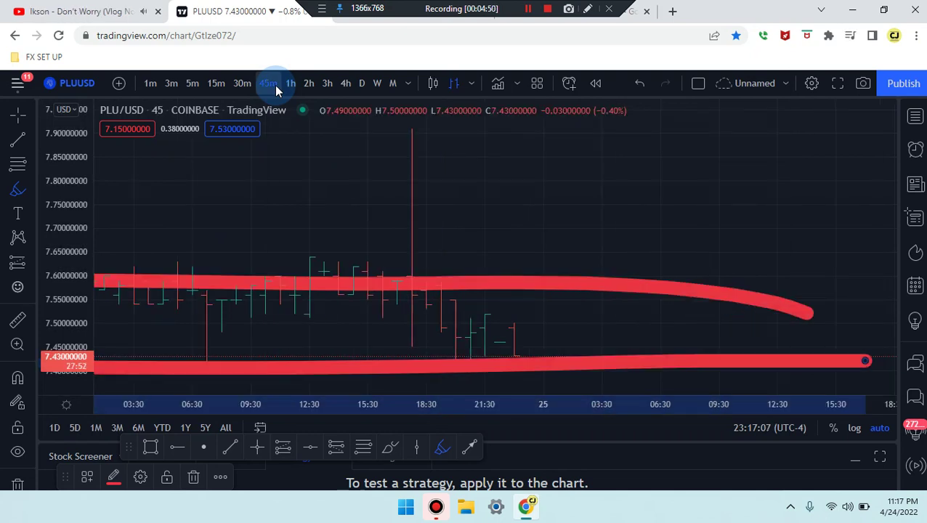
{"action": "left_click_drag", "start_coordinate": [458, 318], "coordinate": [544, 321]}
{"action": "left_click_drag", "start_coordinate": [456, 348], "coordinate": [545, 349]}
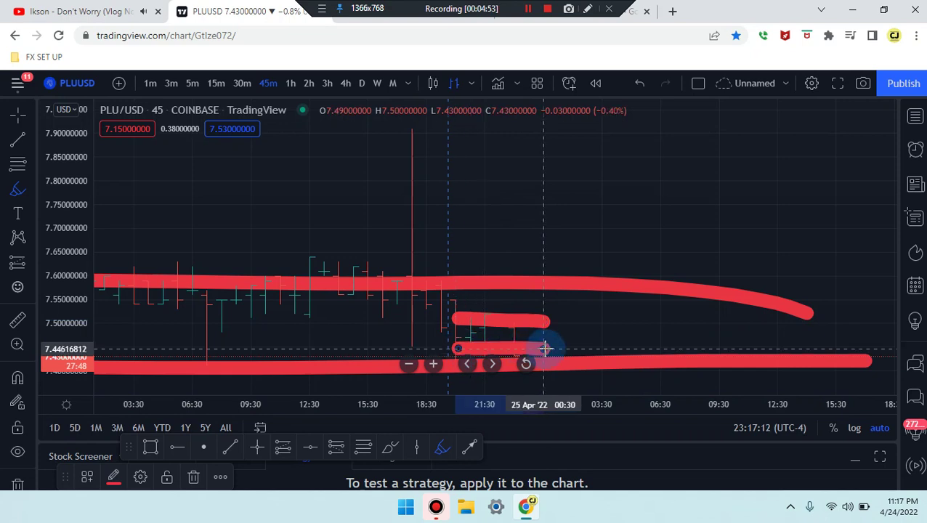
{"action": "key", "text": "ctrl+z"}
{"action": "key", "text": "ctrl+z"}
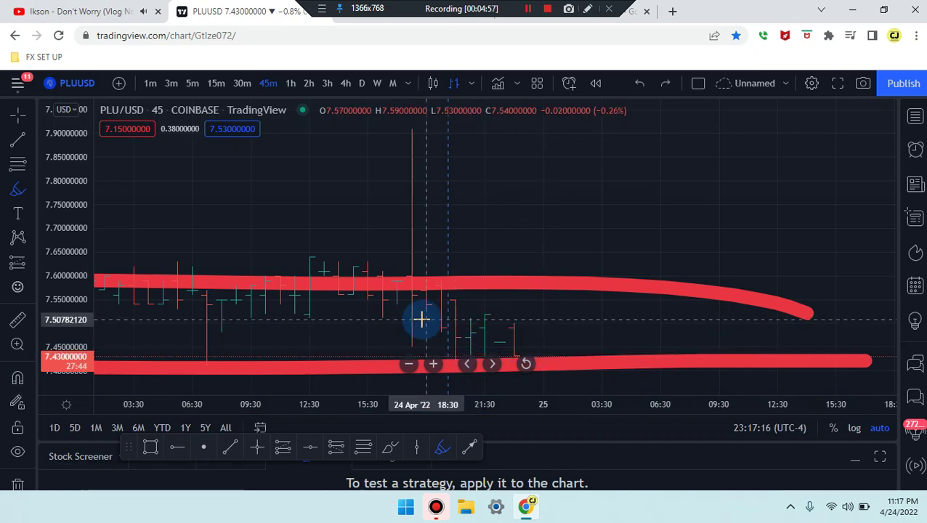
{"action": "mouse_move", "coordinate": [400, 257]}
{"action": "left_mouse_down"}
{"action": "mouse_move", "coordinate": [453, 355]}
{"action": "mouse_move", "coordinate": [481, 314]}
{"action": "mouse_move", "coordinate": [513, 355]}
{"action": "left_mouse_up"}
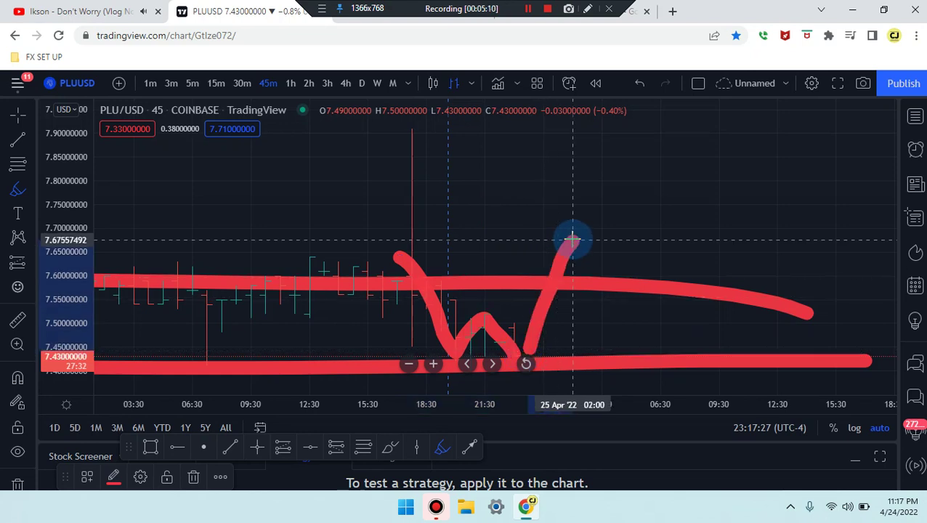
{"action": "key", "text": "Escape"}
{"action": "key", "text": "ctrl"}
{"action": "mouse_move", "coordinate": [500, 331]}
{"action": "left_mouse_down"}
{"action": "mouse_move", "coordinate": [533, 396]}
{"action": "mouse_move", "coordinate": [546, 396]}
{"action": "left_mouse_up"}
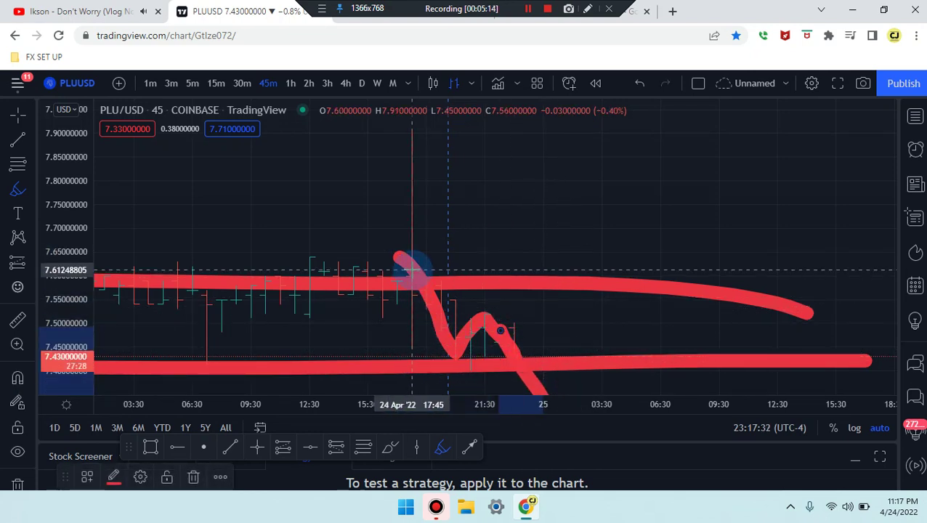
{"action": "key", "text": "ctrl"}
{"action": "key", "text": "Escape"}
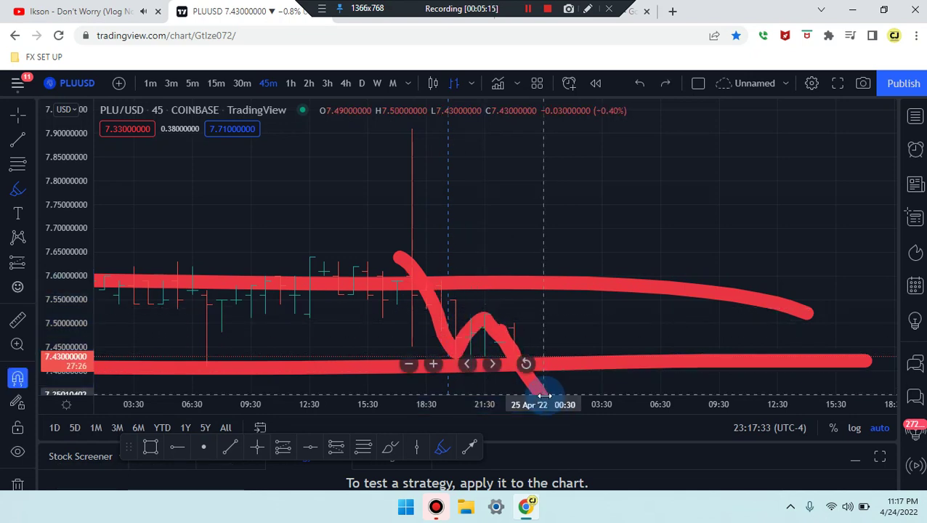
{"action": "key", "text": "ctrl+z"}
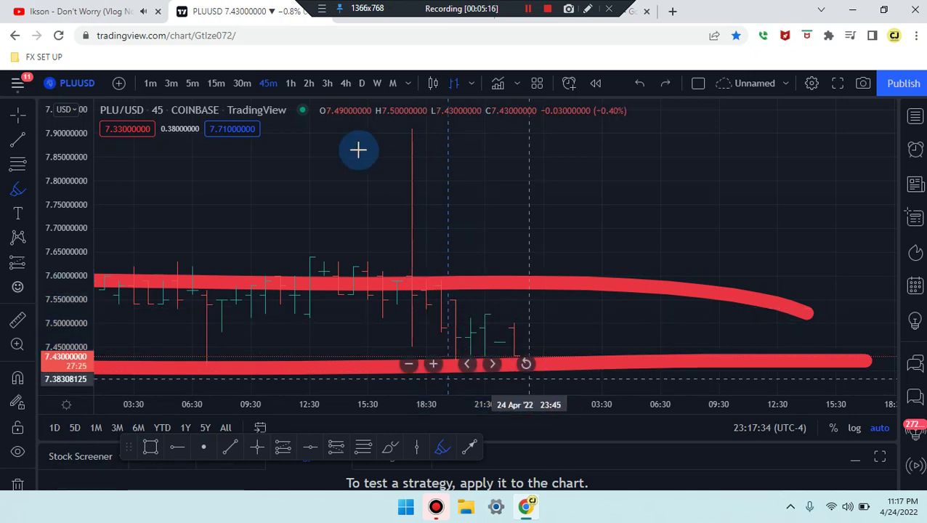
Switch through 30-minute to 15-minute candles and zoom in.
{"action": "left_click", "coordinate": [243, 85]}
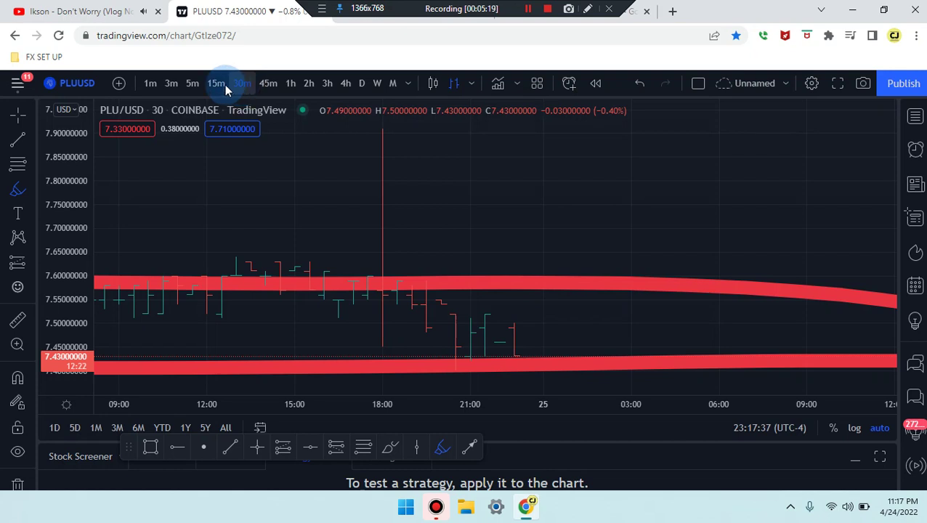
{"action": "left_click", "coordinate": [217, 84]}
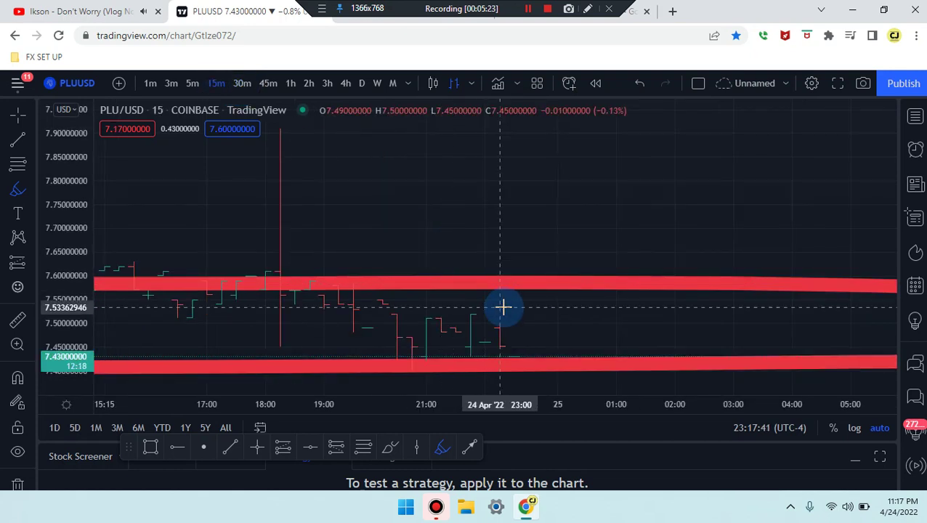
{"action": "scroll", "coordinate": [549, 349], "scroll_direction": "up", "scroll_amount": 3}
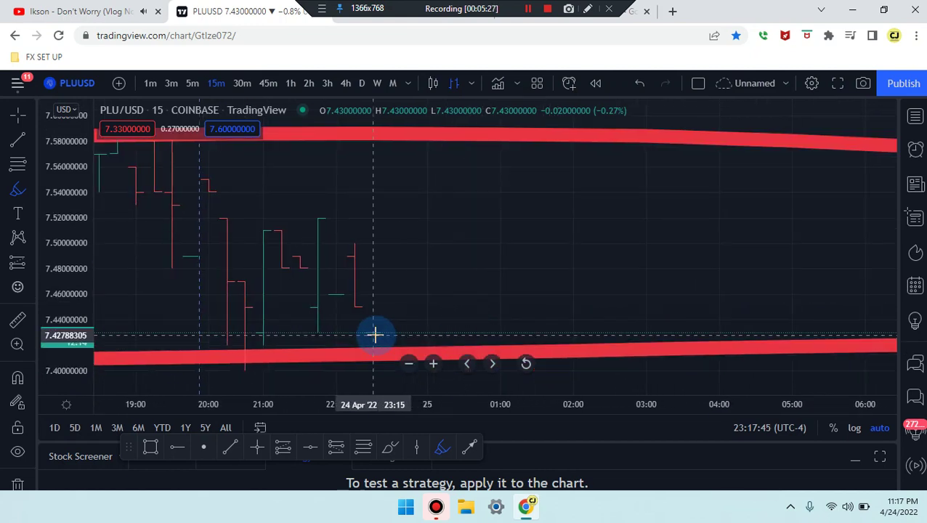
Brush red lines at 7.43 and 7.52 with a projected drop between them, undoing the bounce loop.
{"action": "left_click_drag", "start_coordinate": [210, 339], "coordinate": [427, 333]}
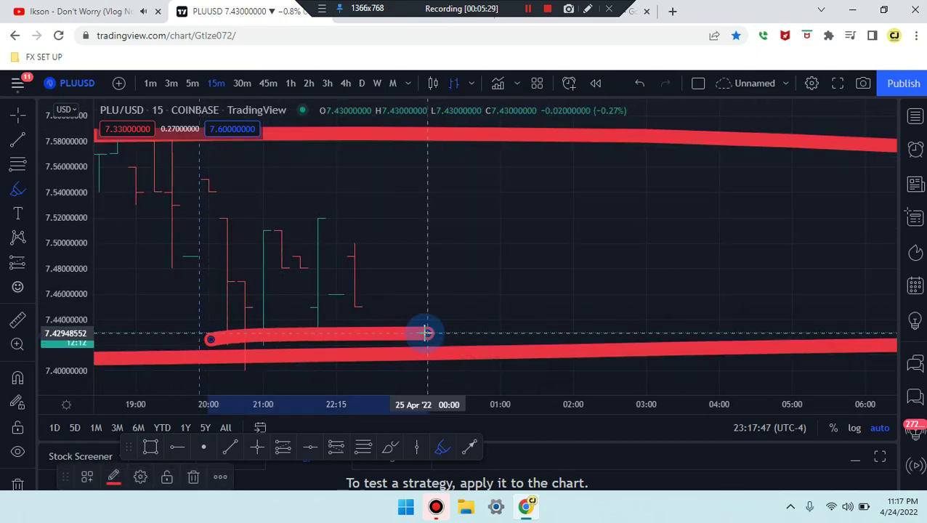
{"action": "left_click_drag", "start_coordinate": [157, 215], "coordinate": [429, 221]}
{"action": "left_click_drag", "start_coordinate": [336, 229], "coordinate": [374, 334]}
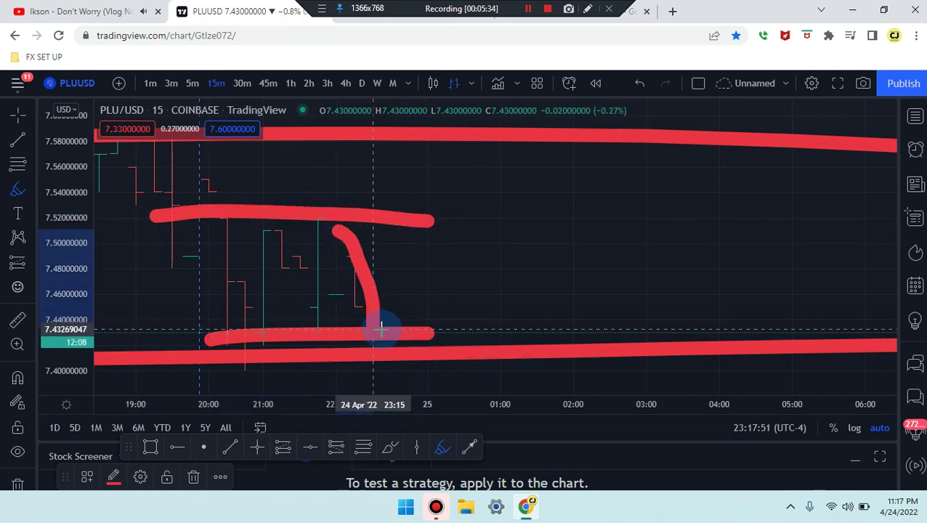
{"action": "left_click_drag", "start_coordinate": [356, 295], "coordinate": [368, 393]}
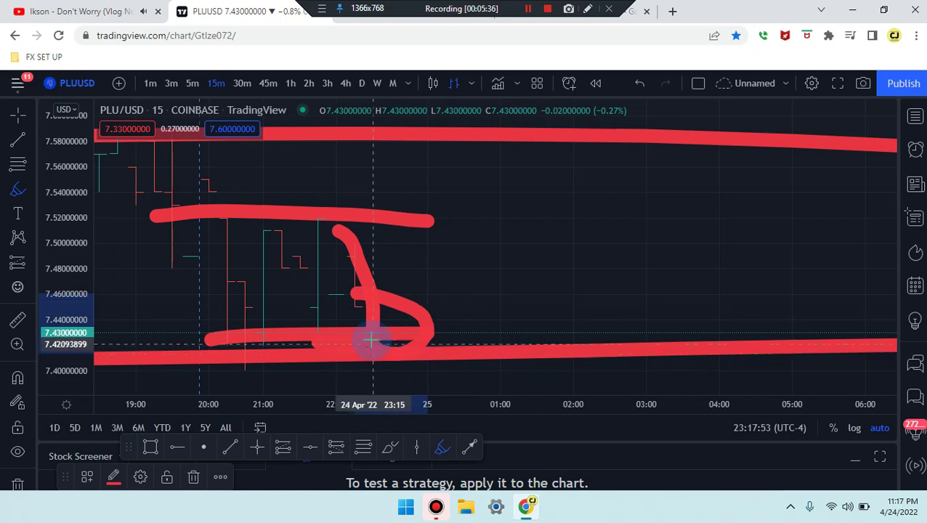
{"action": "key", "text": "ctrl+z"}
{"action": "key", "text": "ctrl+z"}
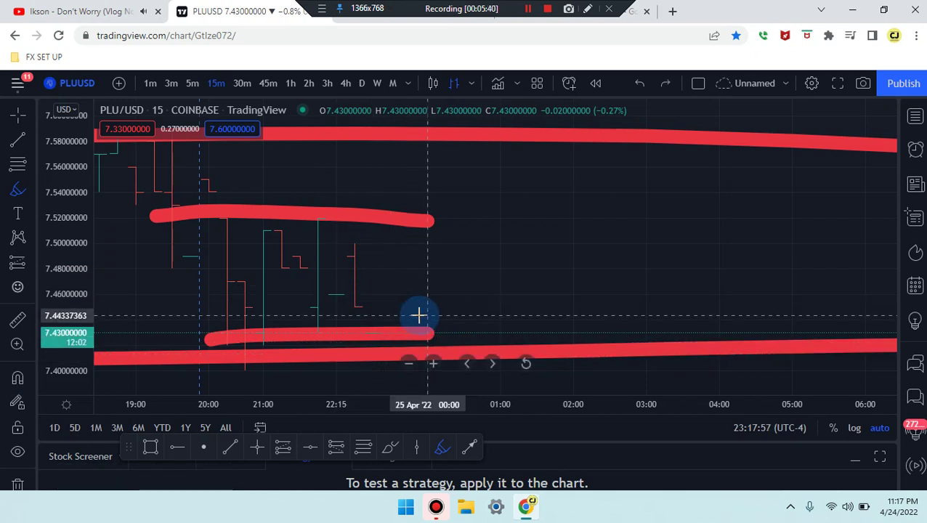
View the range on 5-, 3- and 1-minute candles.
{"action": "left_click", "coordinate": [192, 84]}
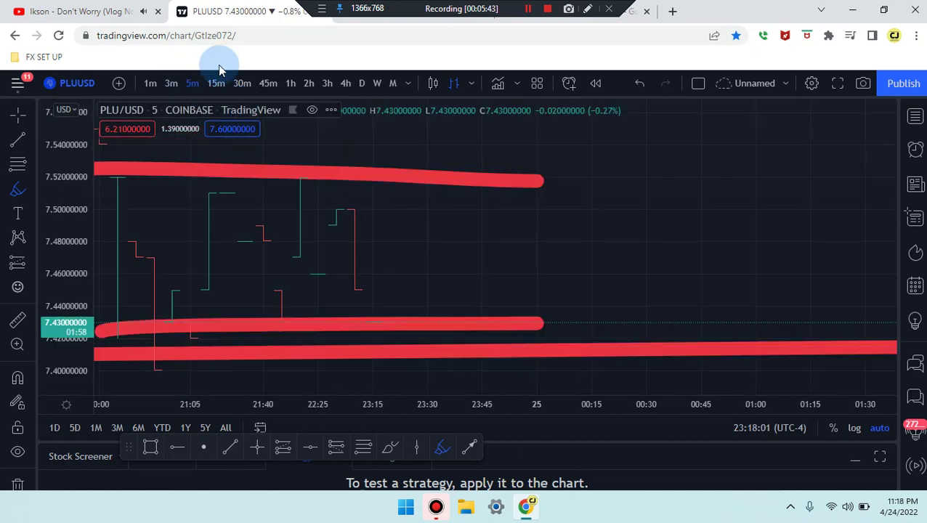
{"action": "left_click", "coordinate": [172, 84]}
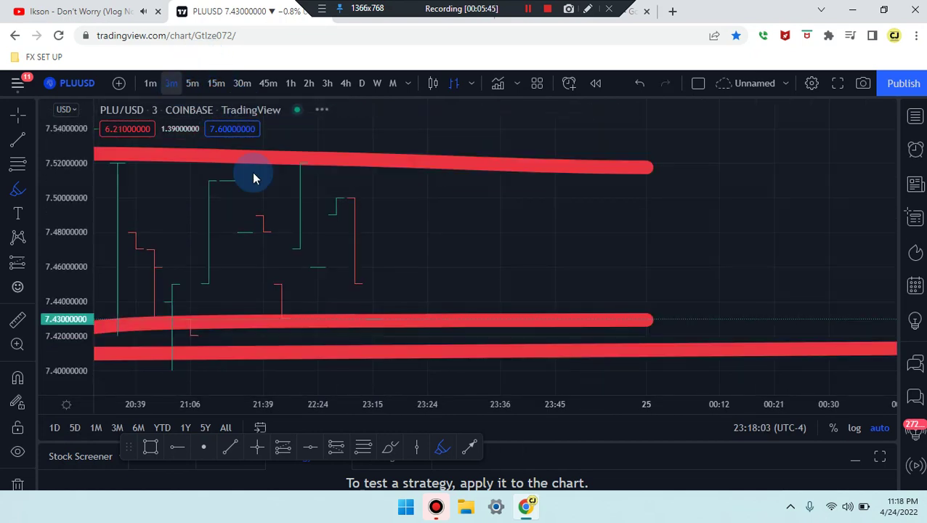
{"action": "left_click", "coordinate": [160, 85]}
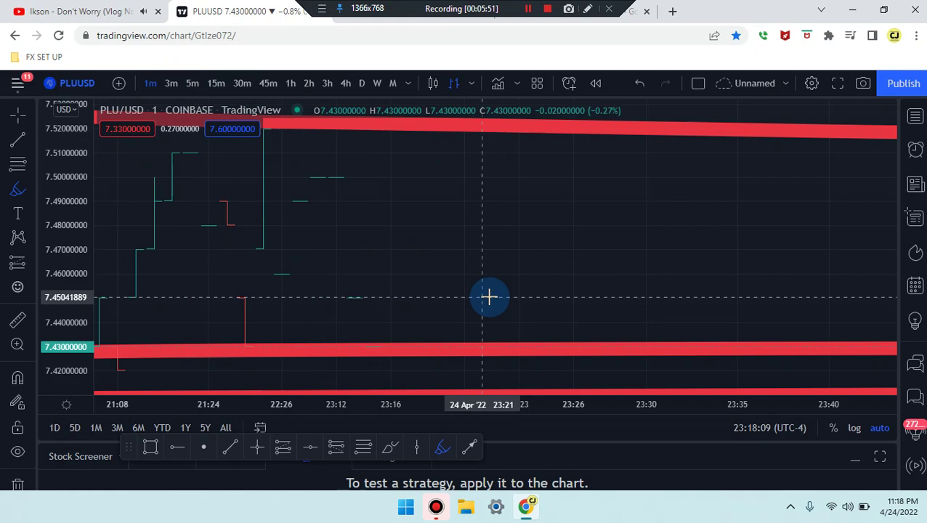
Sketch and undo a red loop on the 1-minute chart, then return to 1-hour candles.
{"action": "mouse_move", "coordinate": [317, 275]}
{"action": "left_mouse_down"}
{"action": "mouse_move", "coordinate": [403, 304]}
{"action": "mouse_move", "coordinate": [332, 283]}
{"action": "left_mouse_up"}
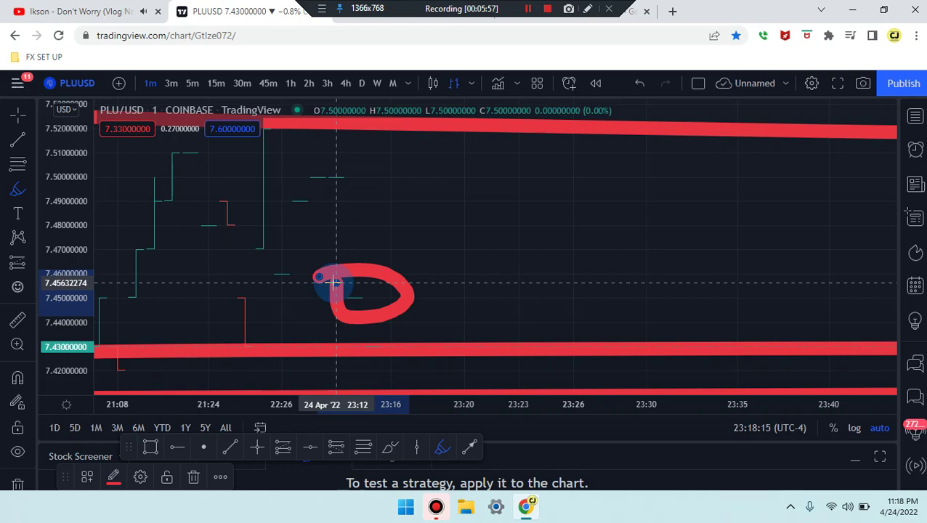
{"action": "key", "text": "ctrl+z"}
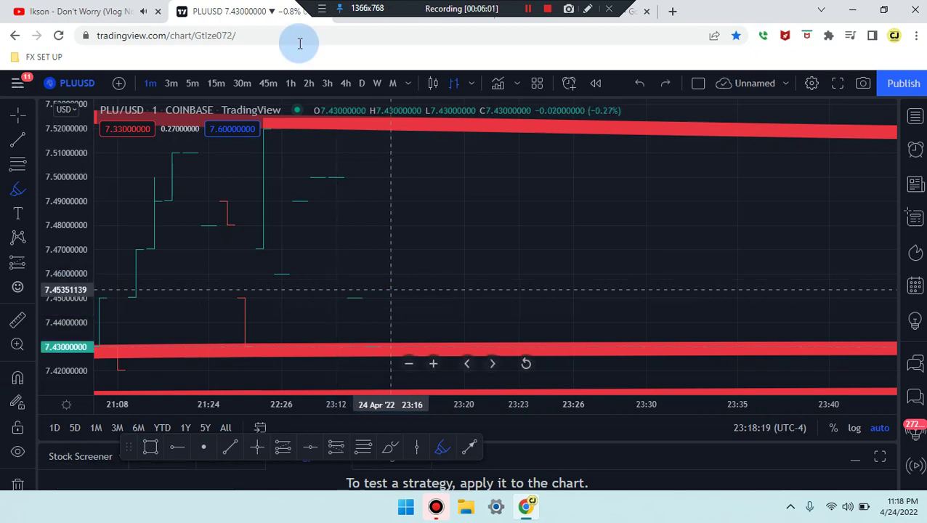
{"action": "left_click", "coordinate": [292, 88]}
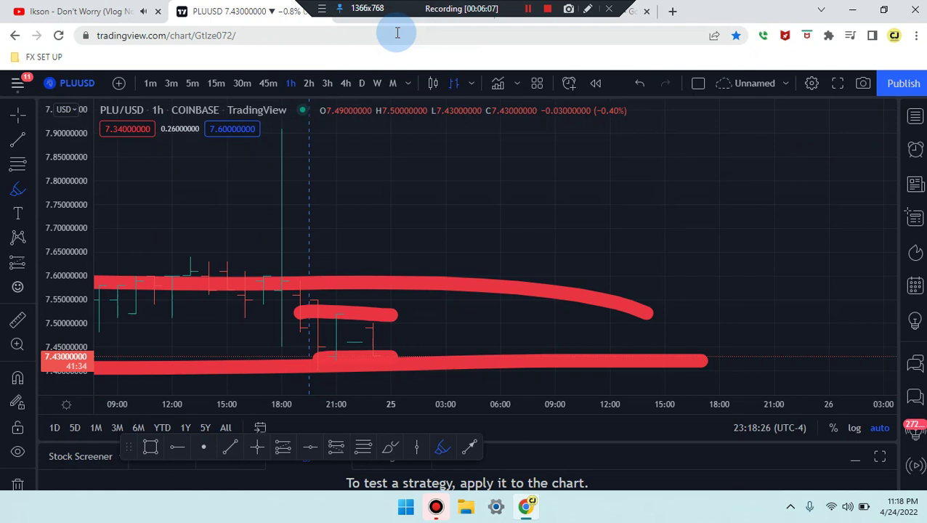
{"action": "key", "text": "ctrl+Tab"}
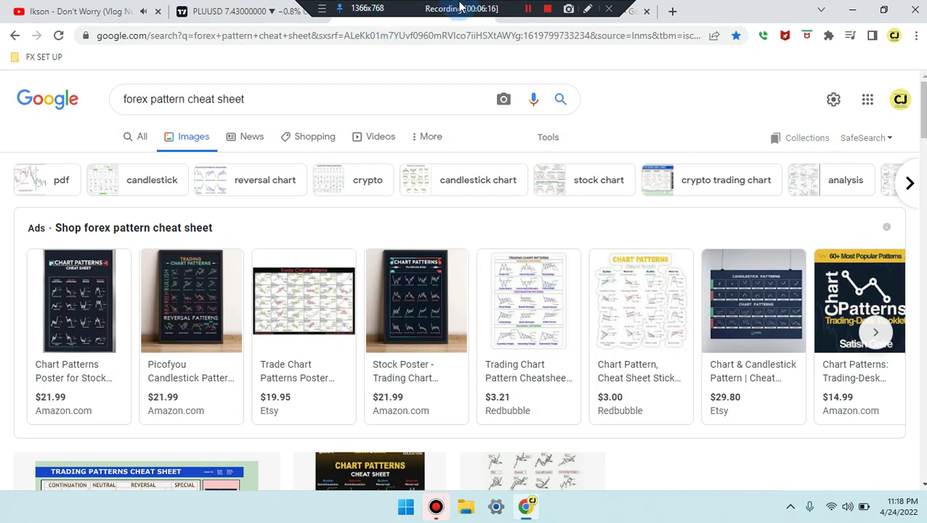
{"action": "key", "text": "ctrl+Tab"}
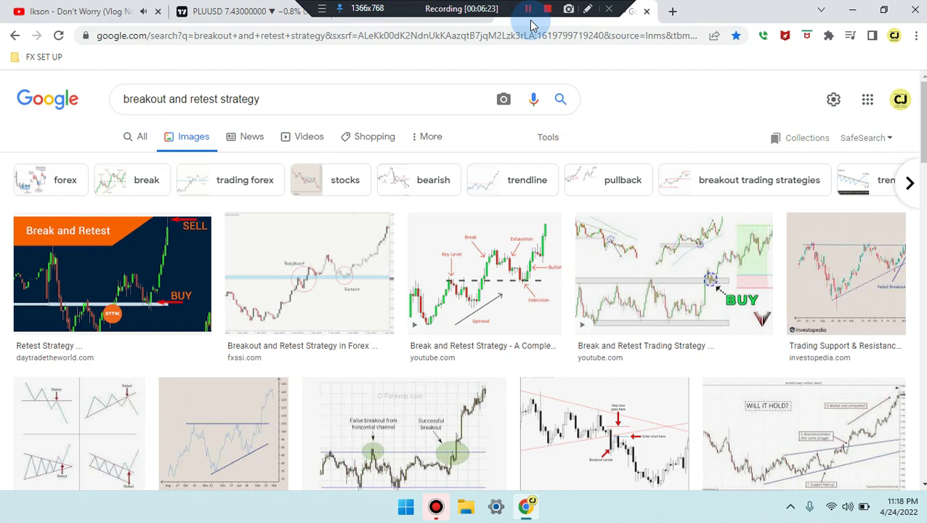
{"action": "left_click", "coordinate": [243, 14]}
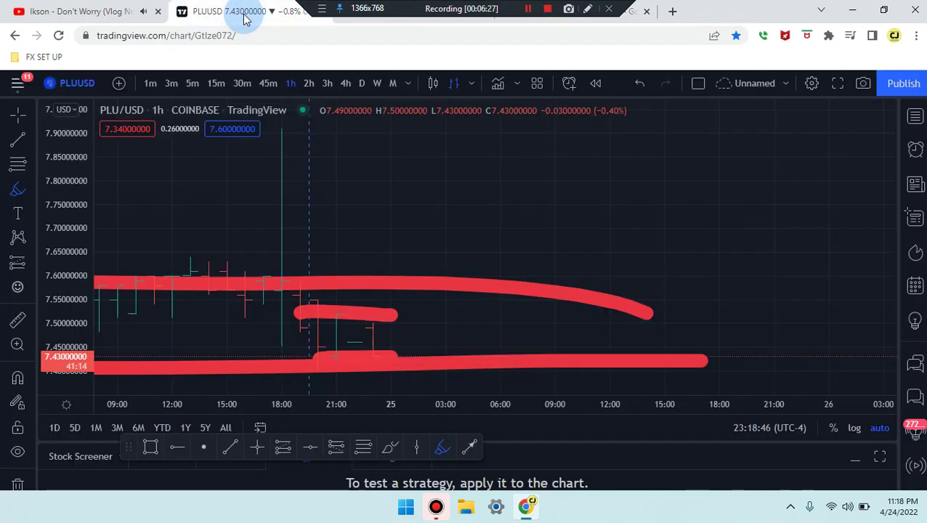